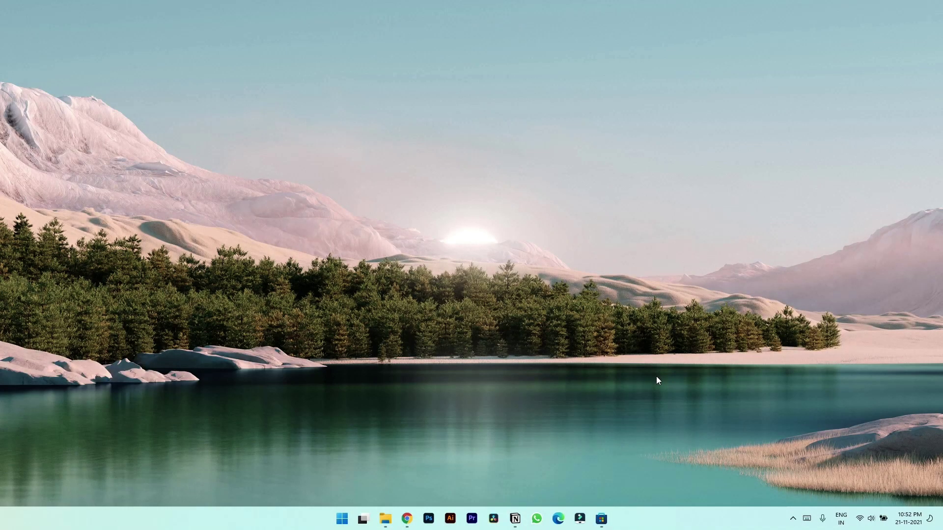
Step: Bring Microsoft Store back, search 'game bar', then open the Xbox Game Bar overlay with Win+G
{"action": "left_click", "coordinate": [601, 518]}
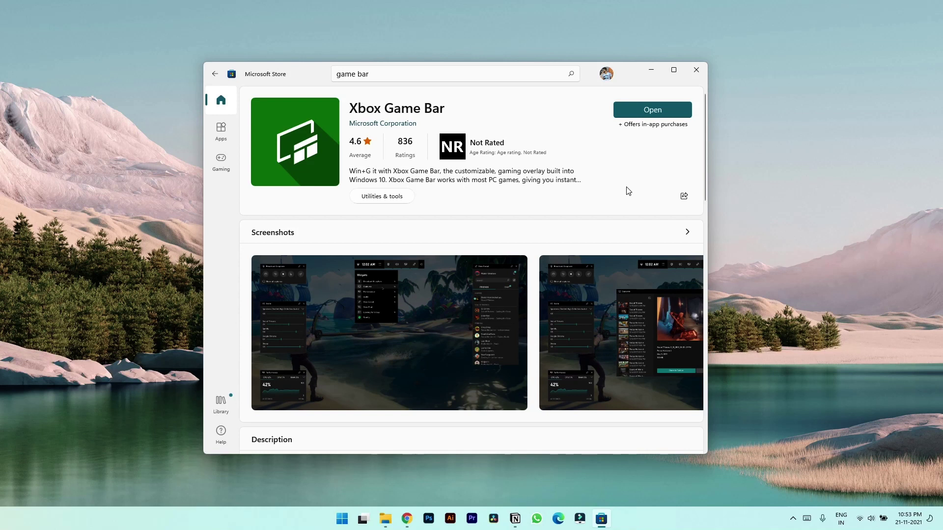
{"action": "key", "text": "super"}
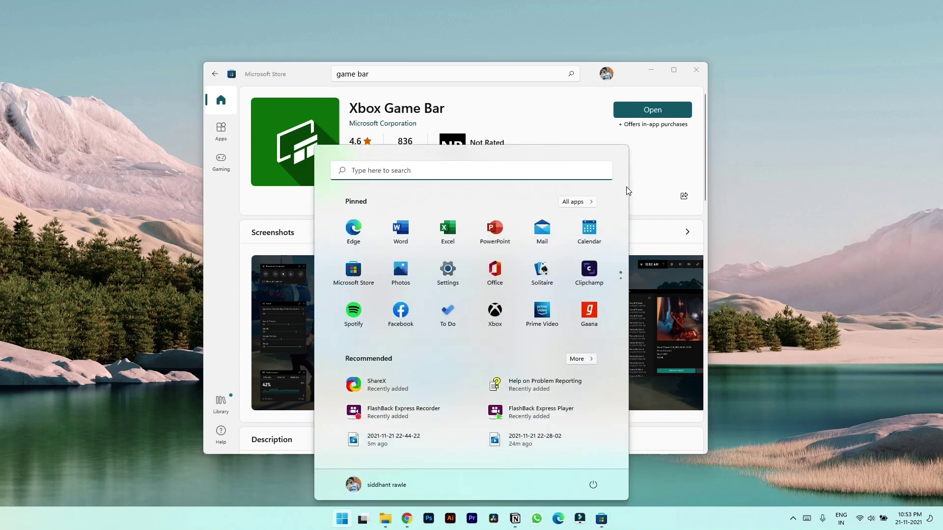
{"action": "type", "text": "game bar"}
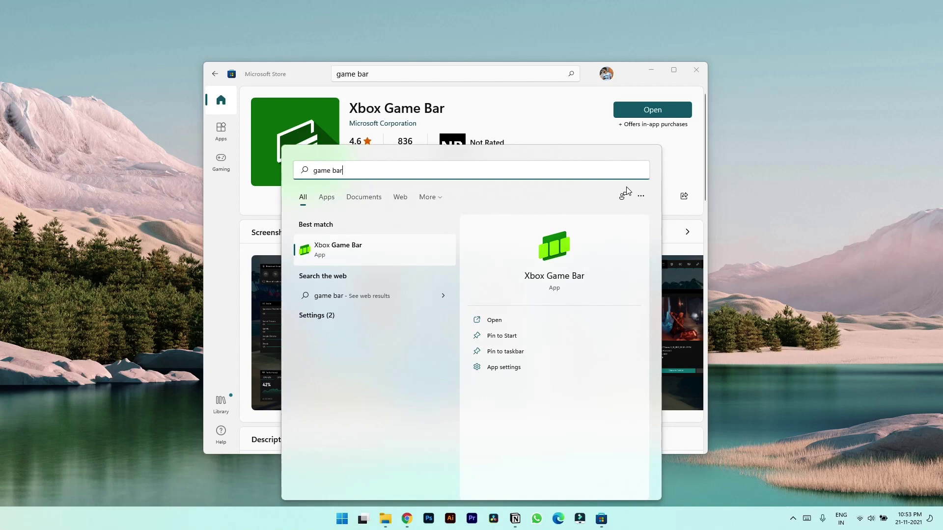
{"action": "key", "text": "Return"}
{"action": "key", "text": "Escape"}
{"action": "key", "text": "Escape"}
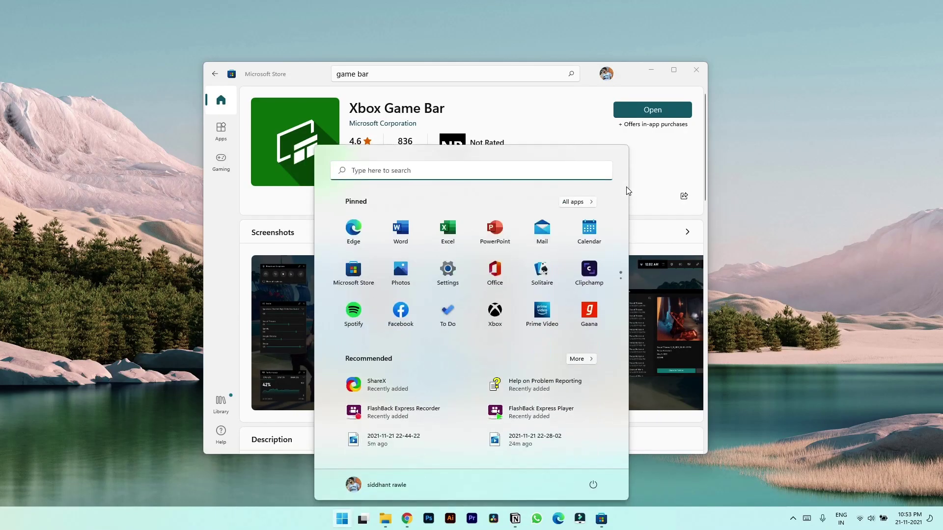
{"action": "key", "text": "super+g"}
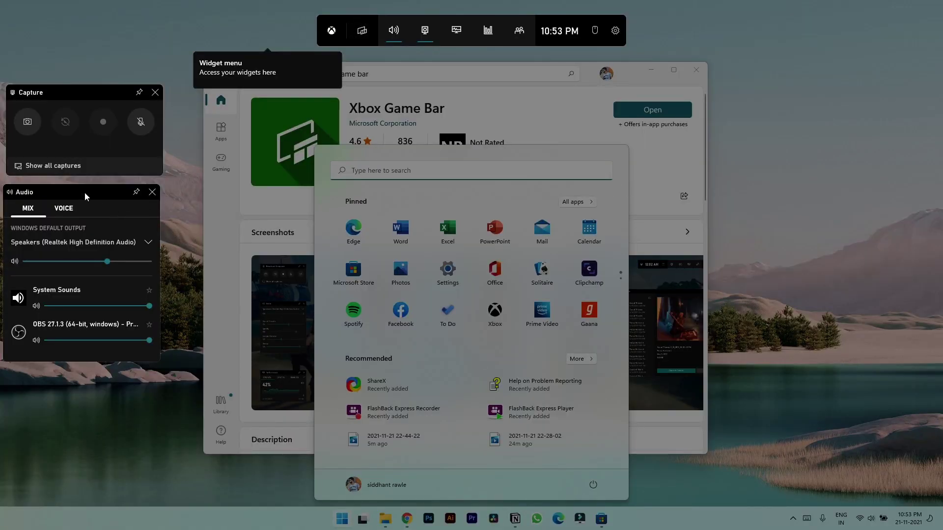
Step: Rearrange, close and reopen the Capture and Audio widgets in the Game Bar overlay
{"action": "left_click_drag", "start_coordinate": [85, 197], "coordinate": [95, 226]}
{"action": "left_click_drag", "start_coordinate": [81, 100], "coordinate": [88, 102]}
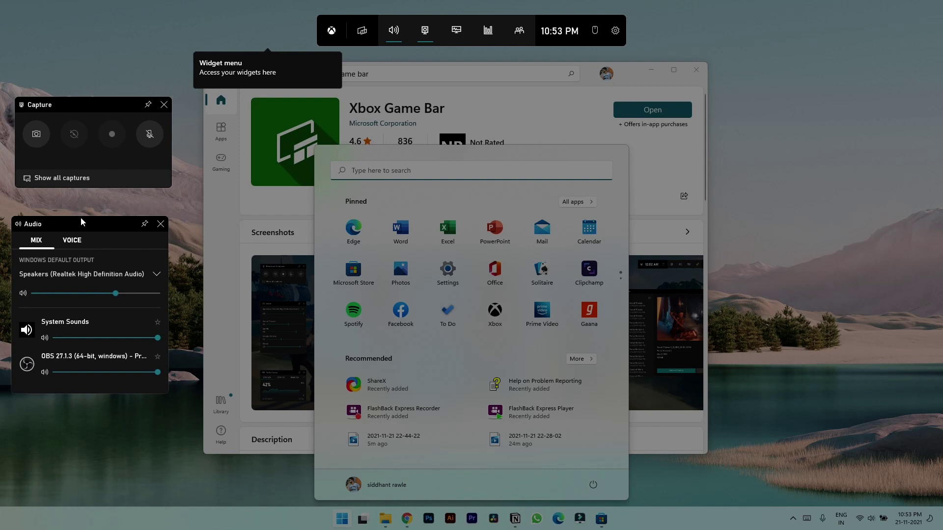
{"action": "left_click_drag", "start_coordinate": [81, 222], "coordinate": [77, 209]}
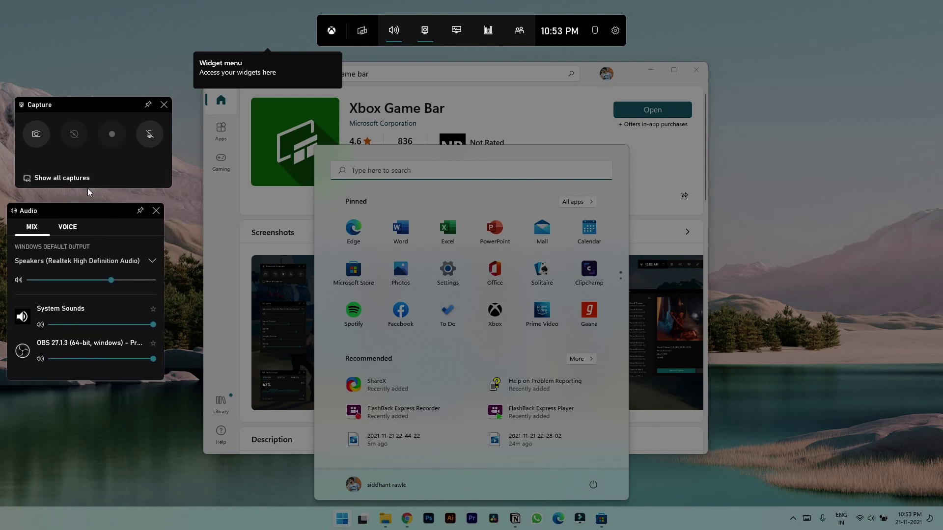
{"action": "left_click", "coordinate": [158, 214]}
{"action": "left_click", "coordinate": [165, 105]}
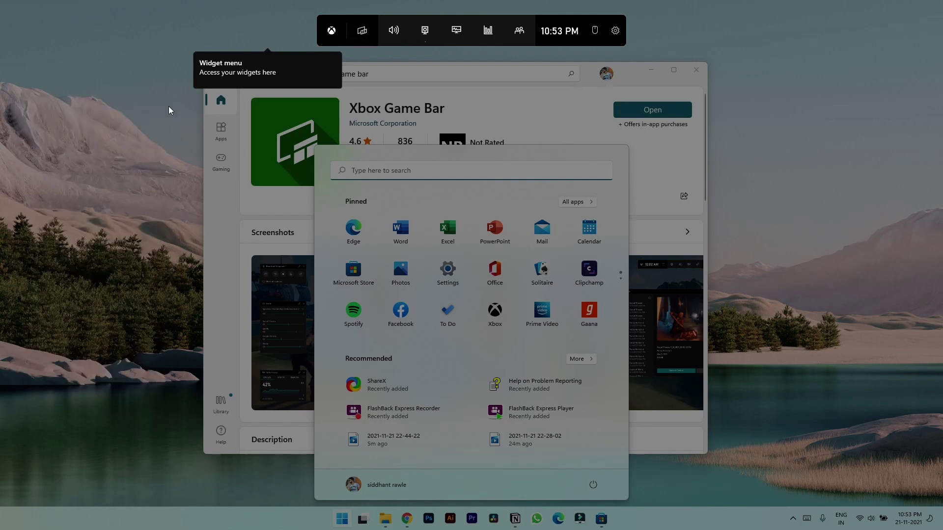
{"action": "left_click", "coordinate": [394, 30]}
{"action": "left_click", "coordinate": [424, 30]}
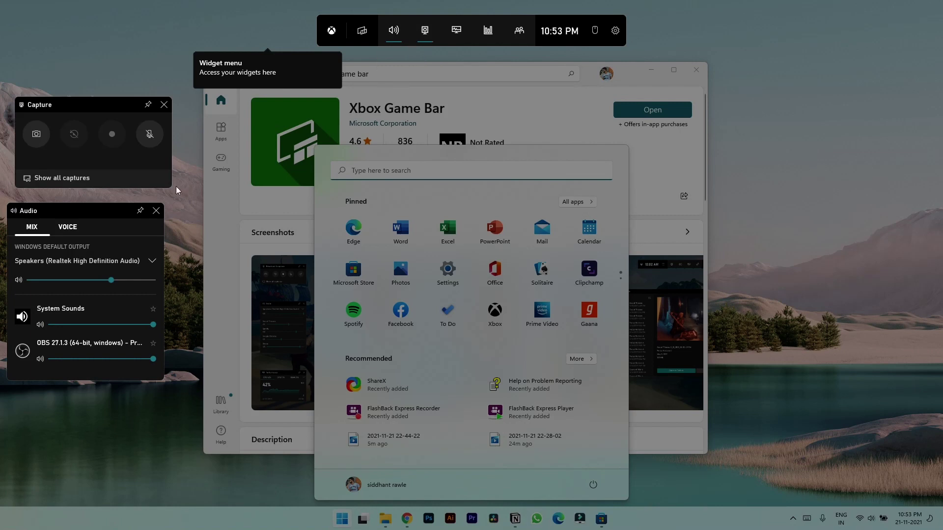
{"action": "left_click_drag", "start_coordinate": [72, 213], "coordinate": [83, 211]}
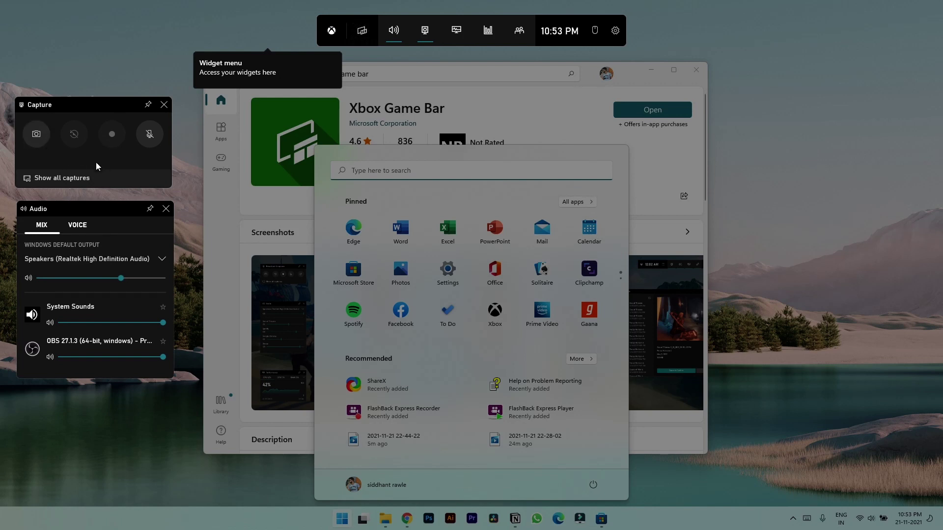
{"action": "left_click_drag", "start_coordinate": [79, 213], "coordinate": [75, 212]}
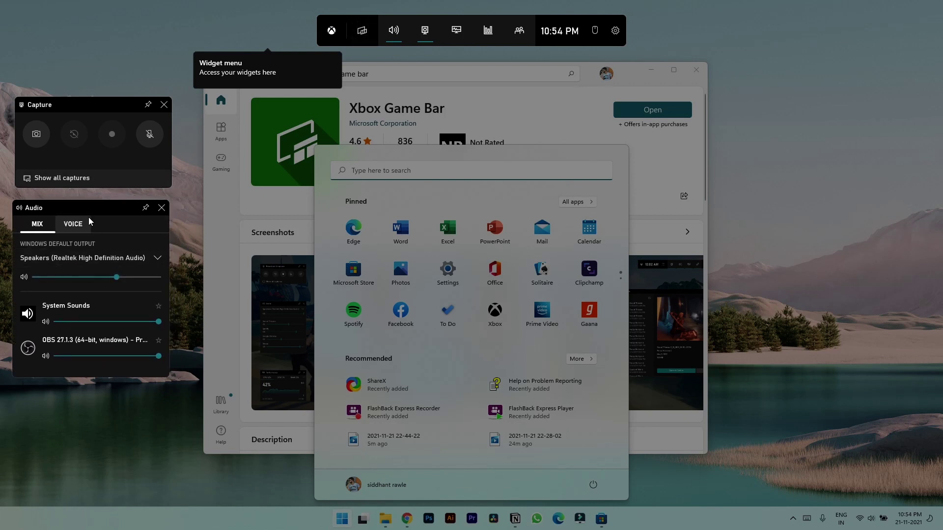
Step: Mute System Sounds, check the VOICE devices, and set the speaker volume to 67
{"action": "left_click", "coordinate": [47, 323]}
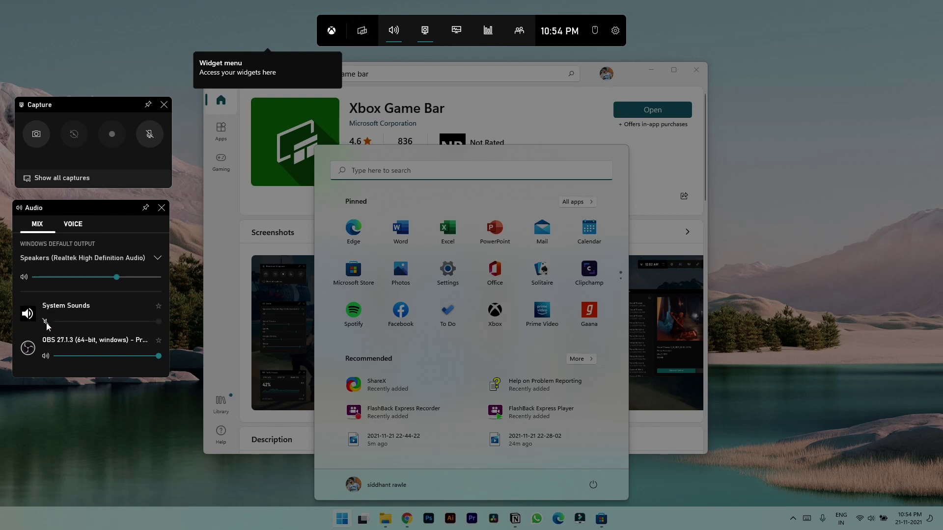
{"action": "left_click", "coordinate": [73, 224]}
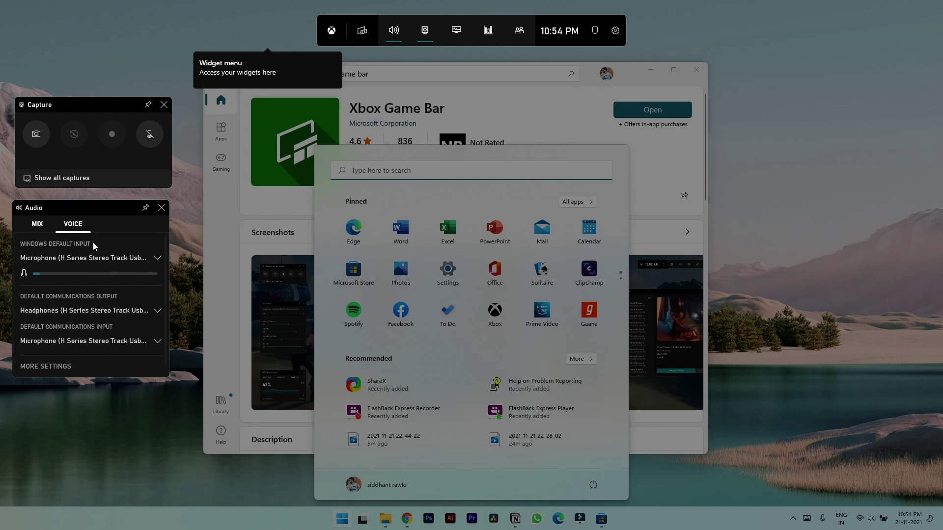
{"action": "left_click", "coordinate": [38, 224]}
{"action": "left_click_drag", "start_coordinate": [110, 276], "coordinate": [120, 280]}
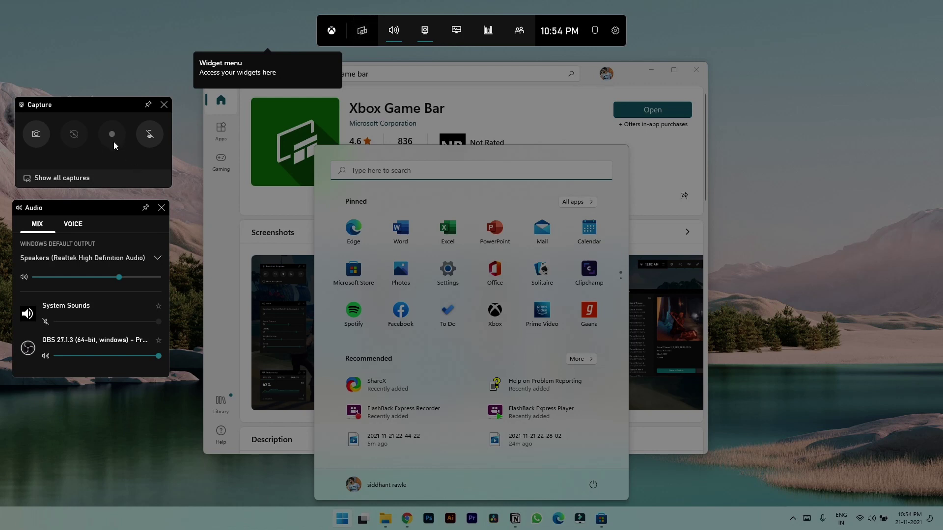
Step: Bring the Notion Book Tracker page forward and start a Game Bar recording of it
{"action": "left_click", "coordinate": [210, 217]}
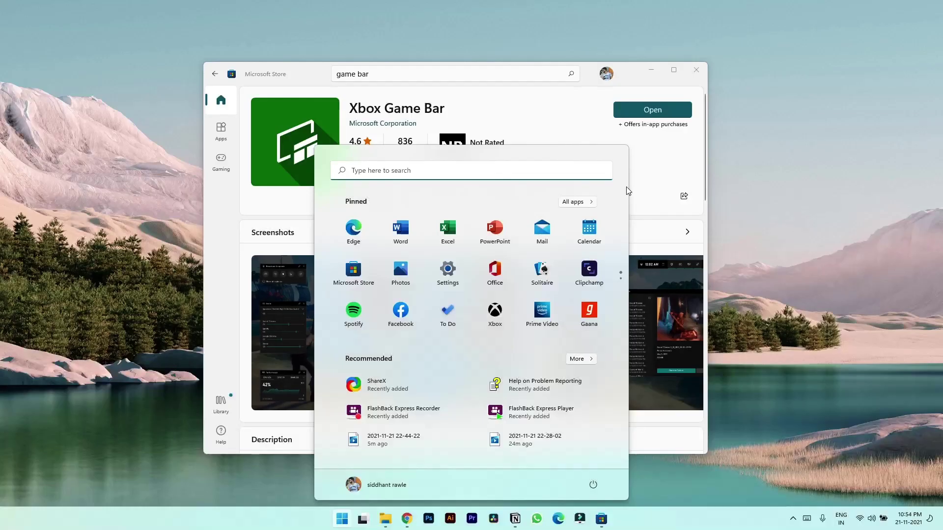
{"action": "left_click", "coordinate": [157, 234]}
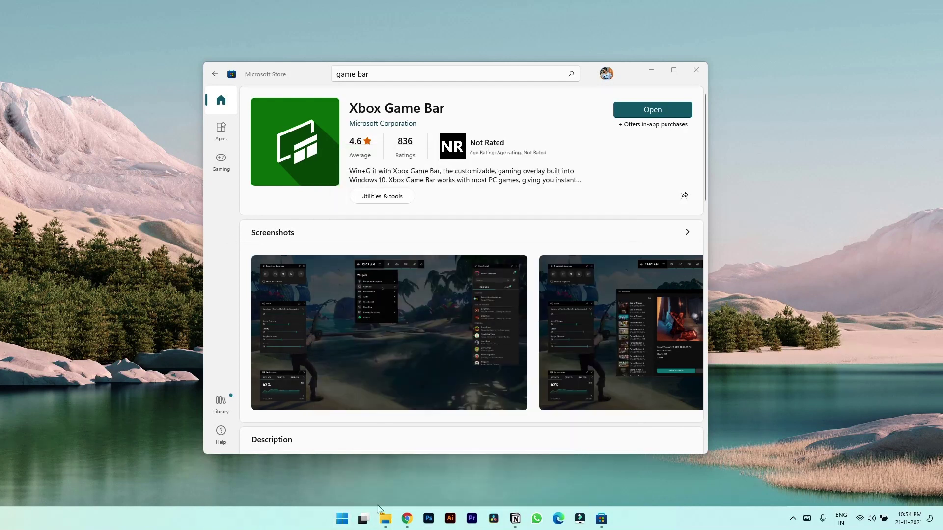
{"action": "left_click", "coordinate": [515, 519]}
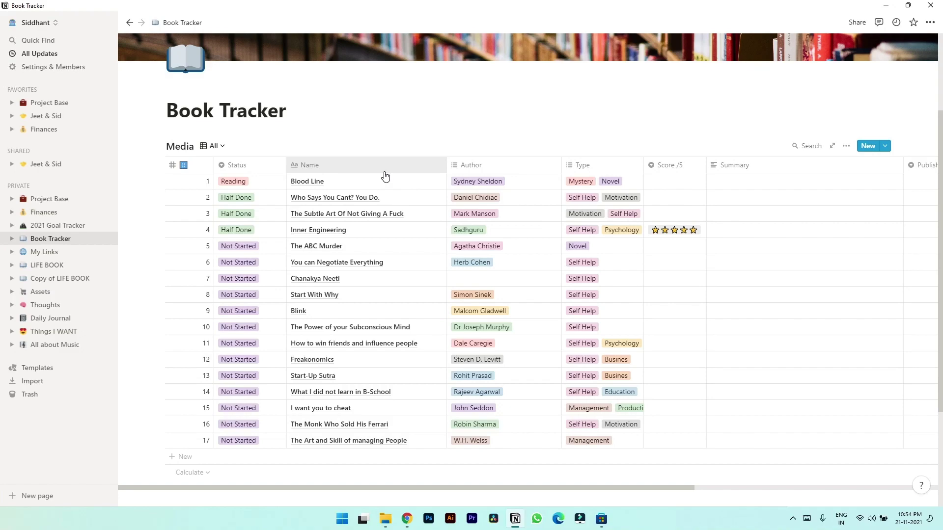
{"action": "key", "text": "super+g"}
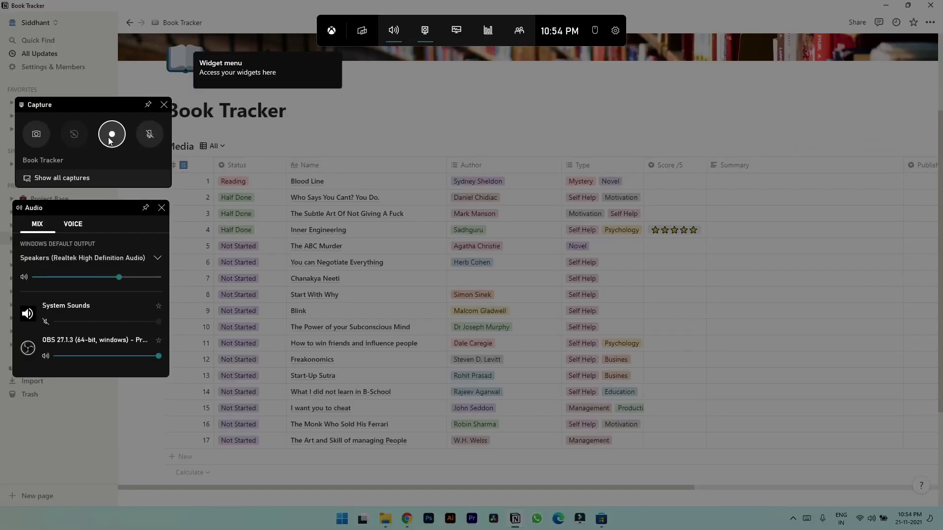
{"action": "left_click", "coordinate": [111, 134]}
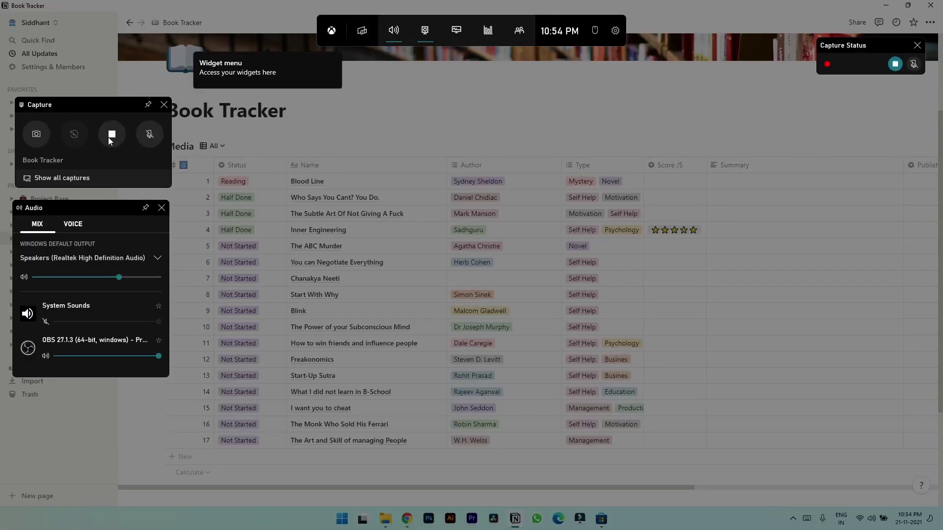
{"action": "left_click", "coordinate": [694, 102]}
Step: Switch the Media database to Gallery View, then stop the recording
{"action": "scroll", "coordinate": [359, 241], "scroll_direction": "down", "scroll_amount": 1}
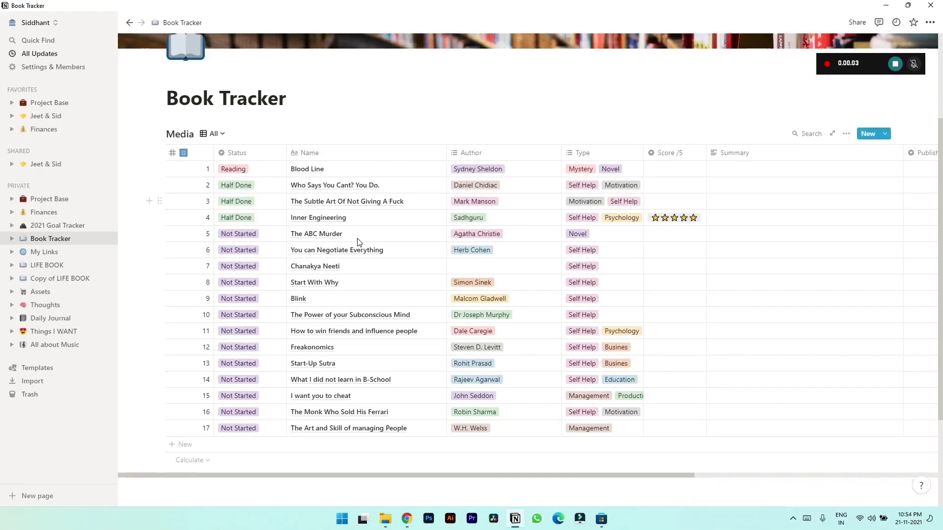
{"action": "scroll", "coordinate": [358, 242], "scroll_direction": "down", "scroll_amount": 3}
{"action": "scroll", "coordinate": [344, 235], "scroll_direction": "up", "scroll_amount": 5}
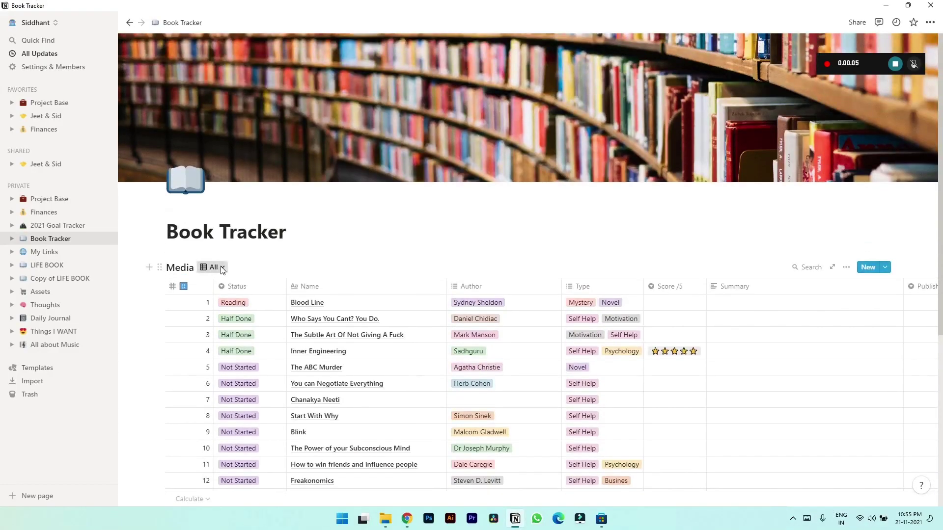
{"action": "left_click", "coordinate": [222, 268]}
{"action": "left_click", "coordinate": [184, 386]}
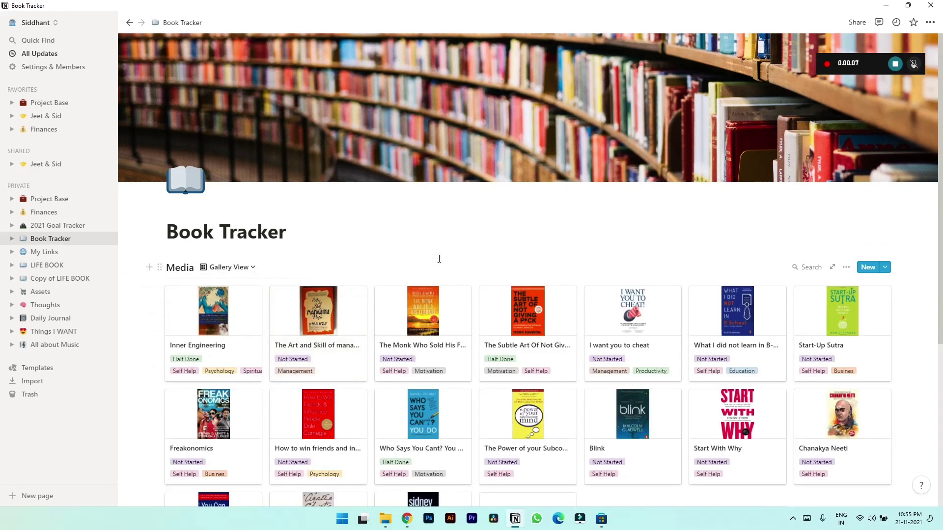
{"action": "scroll", "coordinate": [439, 259], "scroll_direction": "down", "scroll_amount": 3}
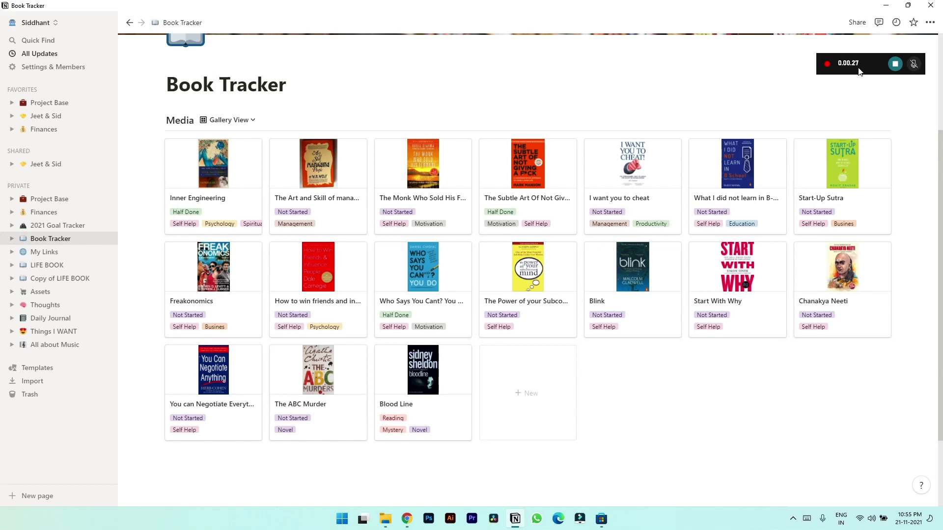
{"action": "left_click", "coordinate": [895, 64]}
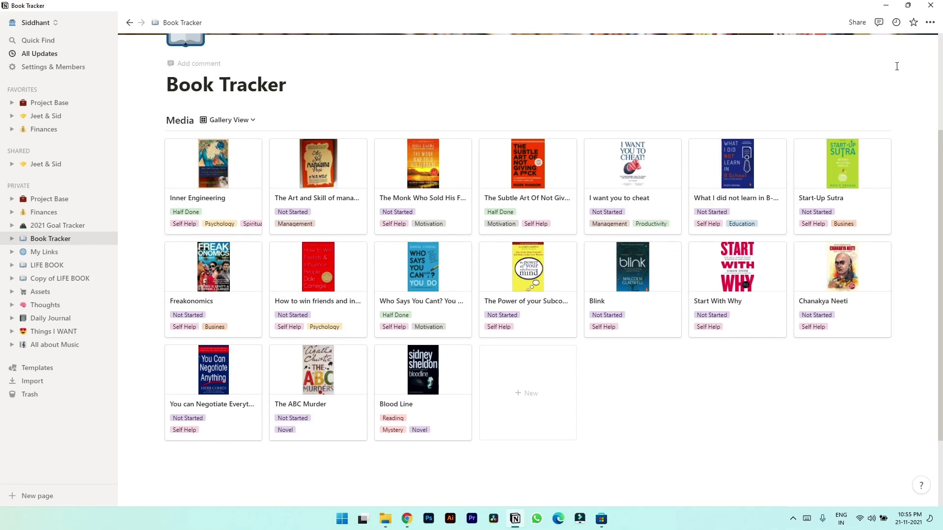
Step: Open the Game Bar captures gallery and the Captures folder, selecting four captured videos
{"action": "key", "text": "super+g"}
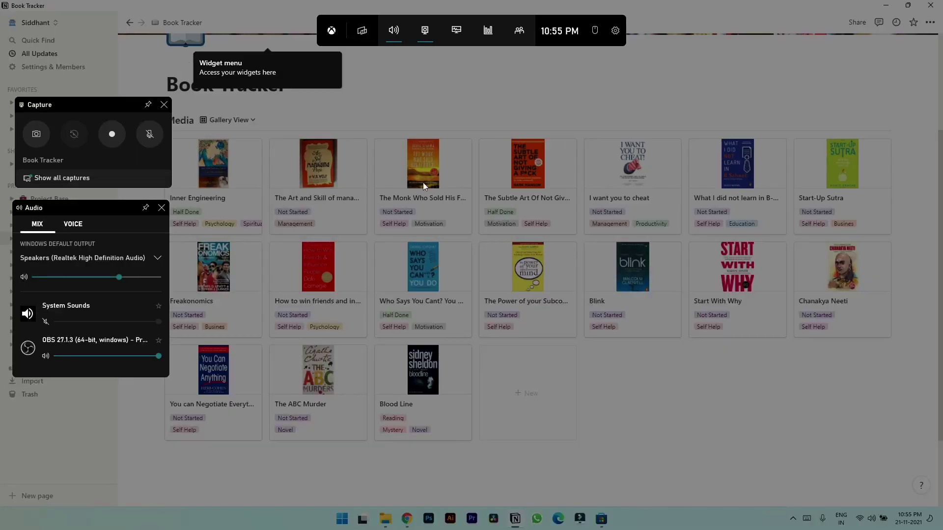
{"action": "left_click", "coordinate": [67, 179]}
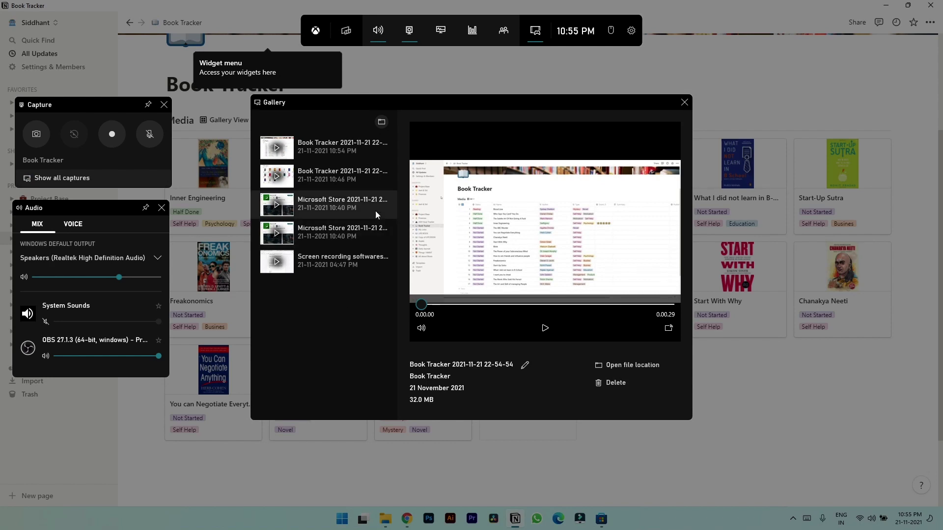
{"action": "left_click", "coordinate": [380, 121]}
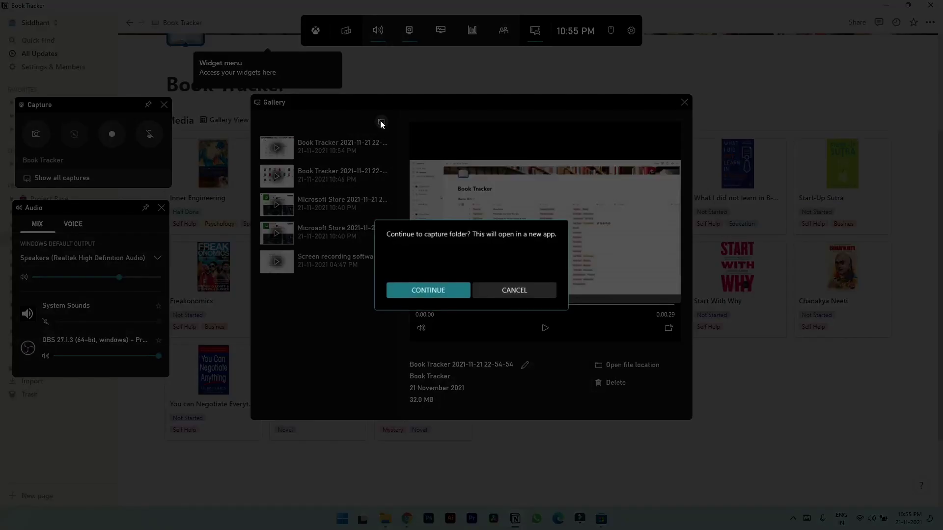
{"action": "left_click", "coordinate": [440, 290]}
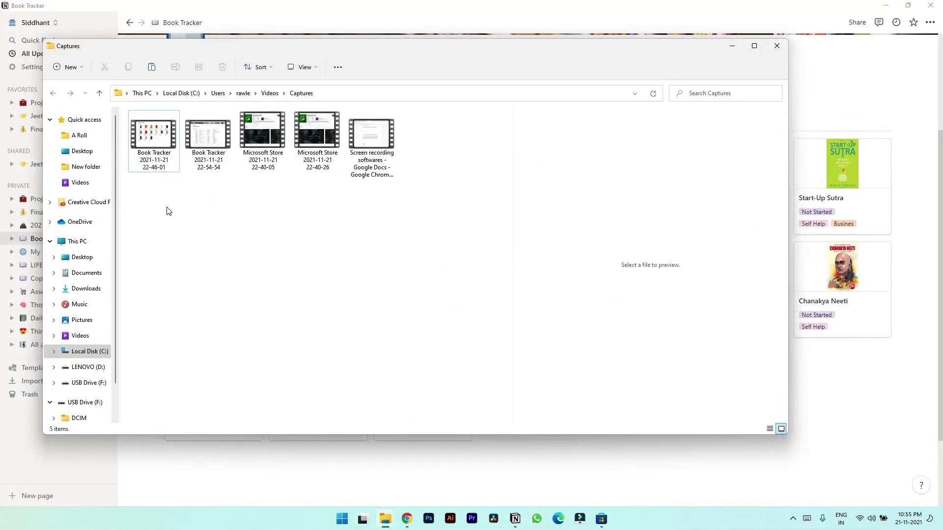
{"action": "left_click_drag", "start_coordinate": [167, 212], "coordinate": [322, 125]}
{"action": "key", "text": "super+g"}
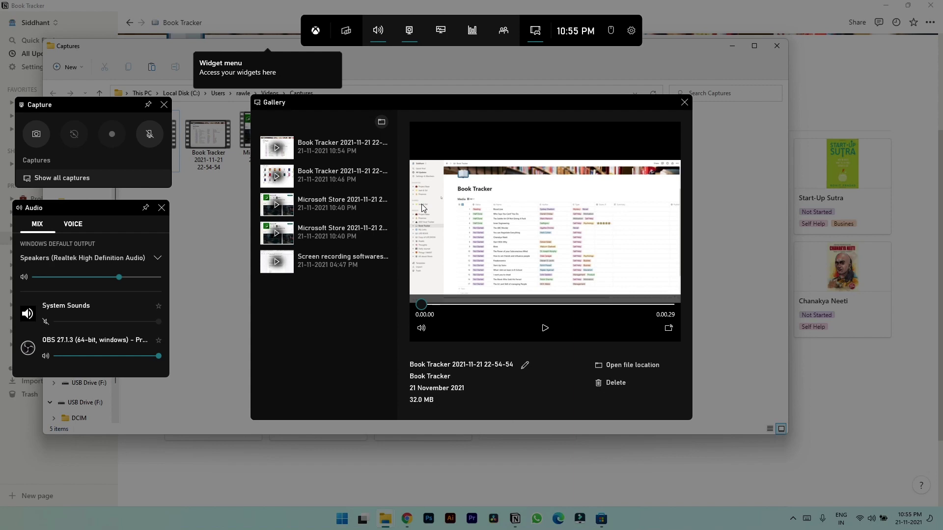
Step: Dismiss Game Bar, maximize the Captures folder, and retry a Game Bar recording of File Explorer
{"action": "left_click", "coordinate": [217, 212]}
{"action": "left_click", "coordinate": [753, 47]}
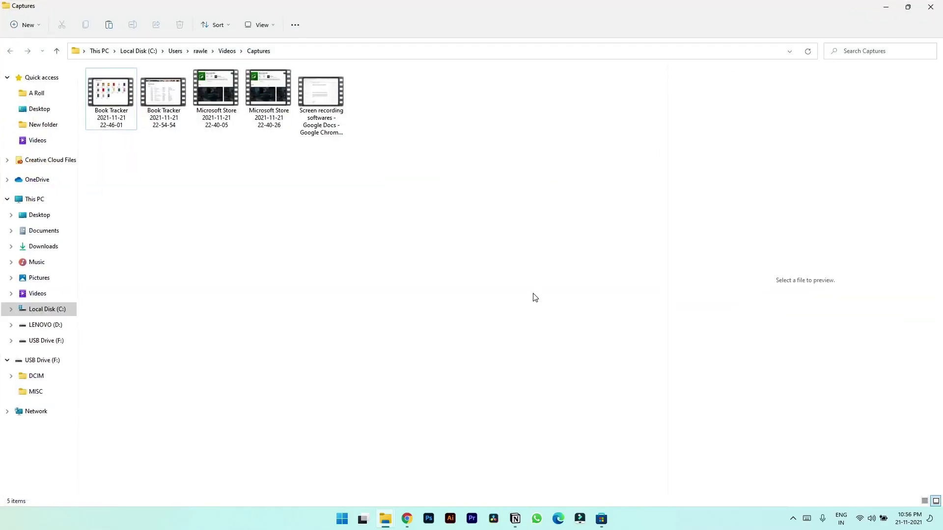
{"action": "key", "text": "super+g"}
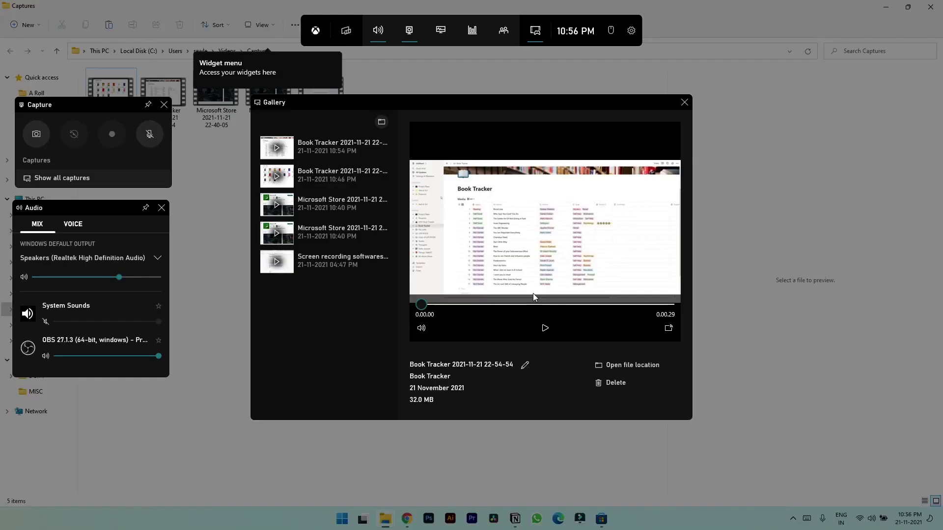
{"action": "left_click", "coordinate": [112, 134]}
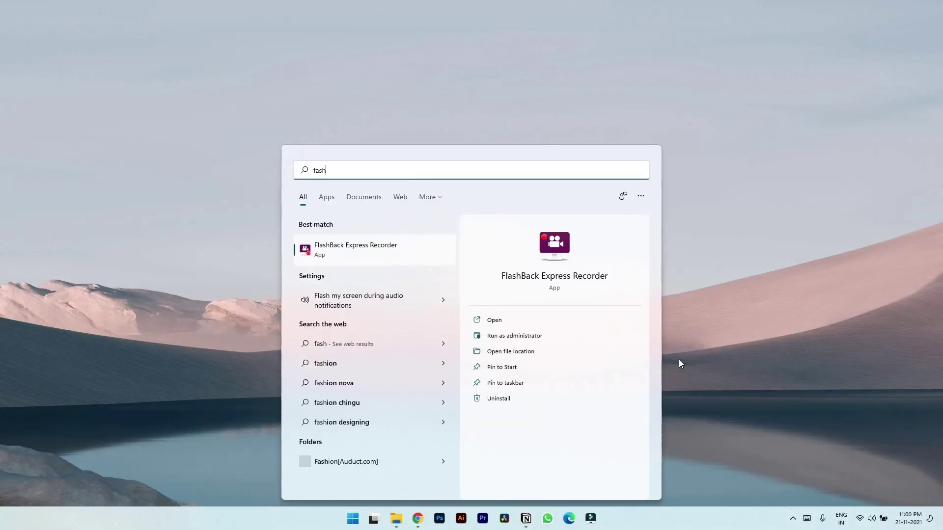
Step: Launch FlashBack Express with Full screen area, microphone and PC sounds on, mic raised, webcam enabled
{"action": "key", "text": "Return"}
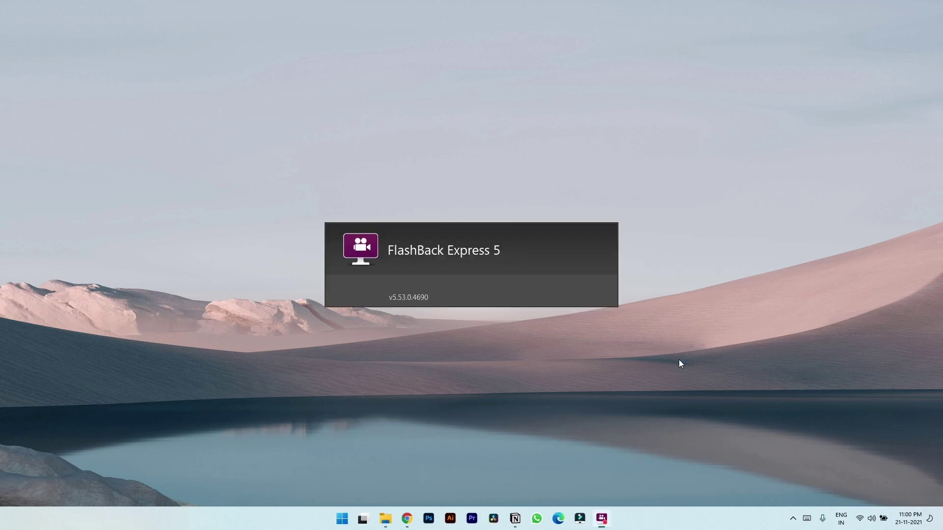
{"action": "left_click", "coordinate": [429, 203]}
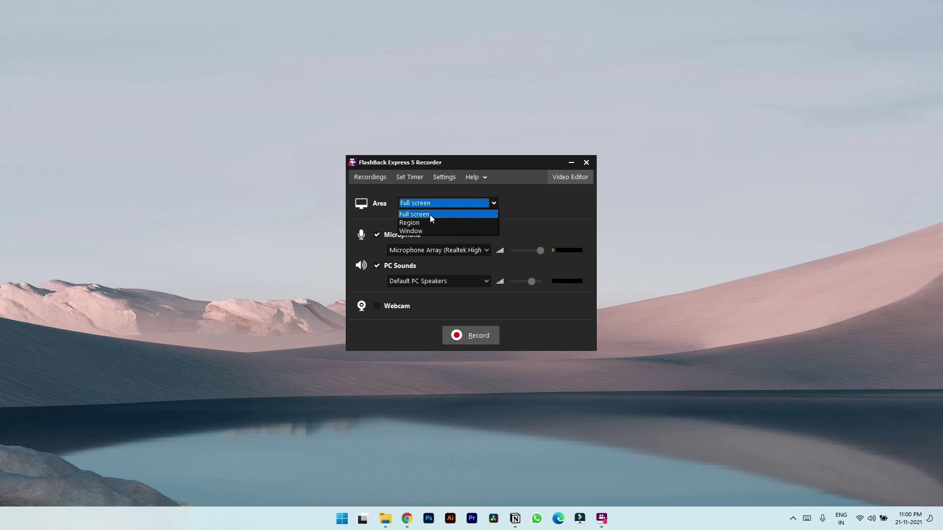
{"action": "left_click", "coordinate": [429, 214]}
{"action": "left_click", "coordinate": [377, 235]}
{"action": "left_click", "coordinate": [377, 234]}
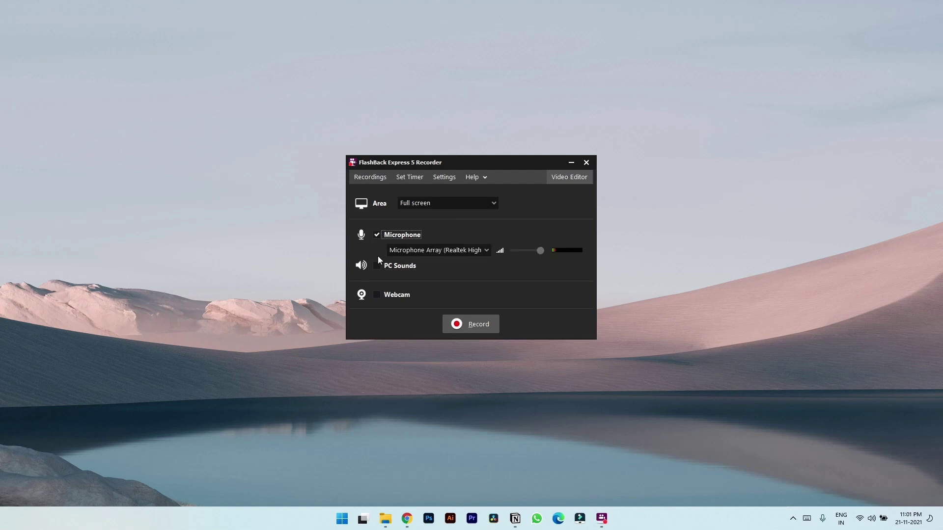
{"action": "left_click", "coordinate": [378, 266]}
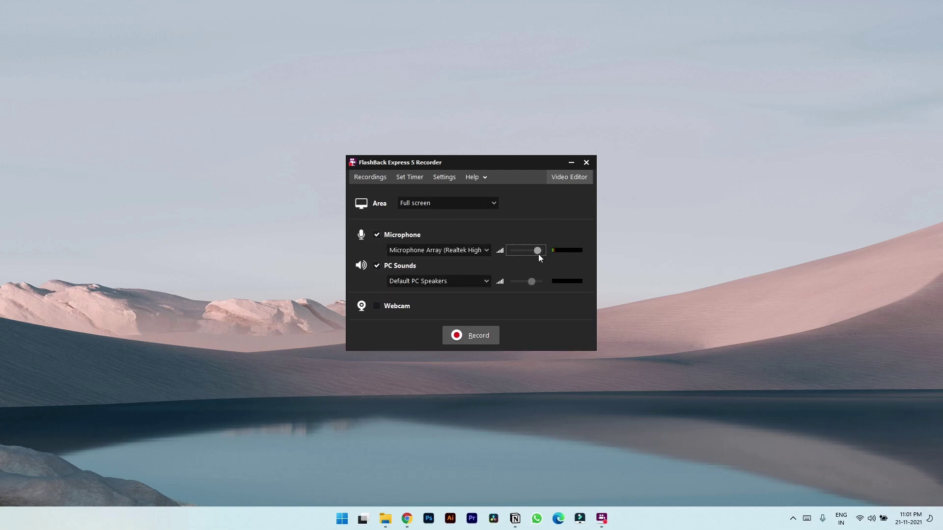
{"action": "left_click_drag", "start_coordinate": [539, 254], "coordinate": [542, 253]}
{"action": "left_click", "coordinate": [377, 305]}
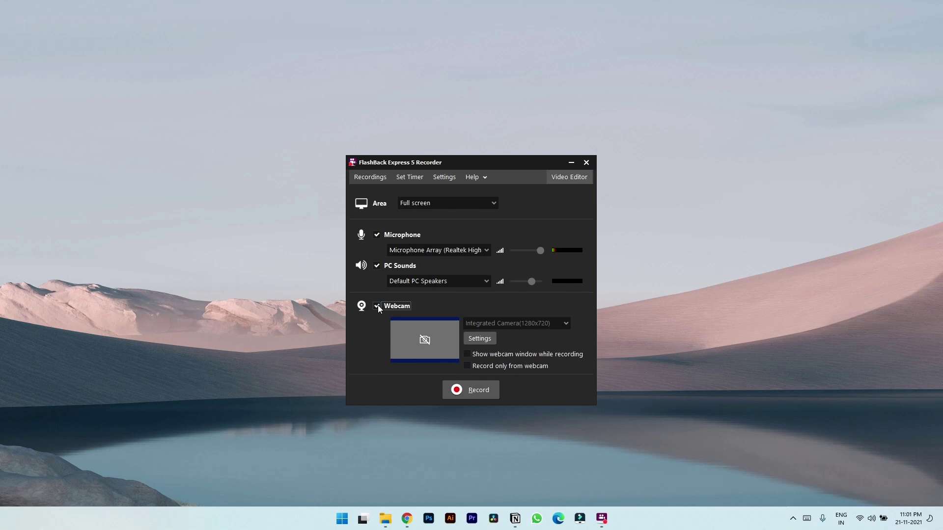
{"action": "left_click", "coordinate": [377, 306]}
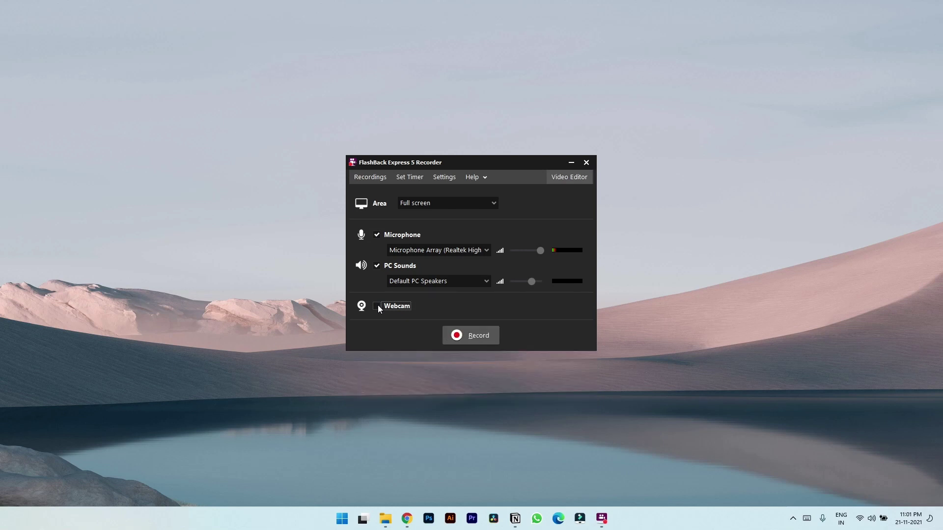
{"action": "left_click", "coordinate": [437, 178]}
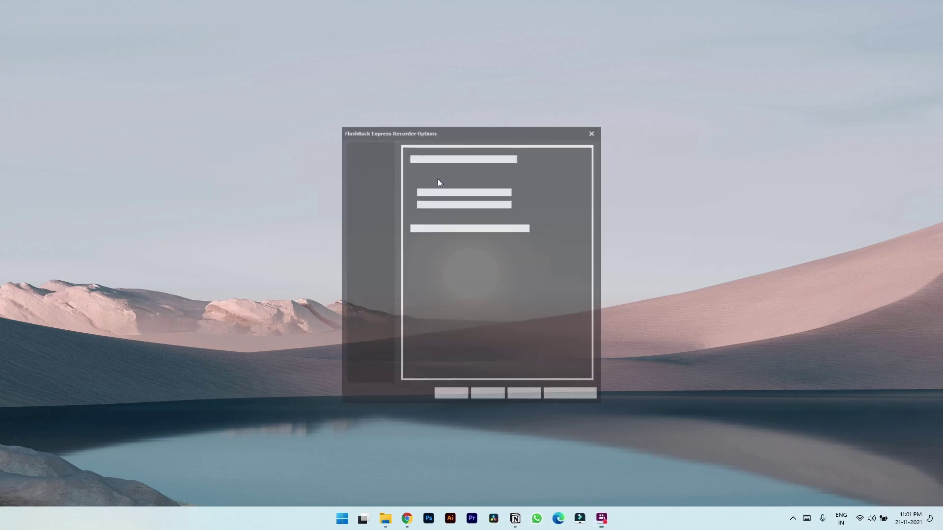
{"action": "left_click", "coordinate": [342, 142]}
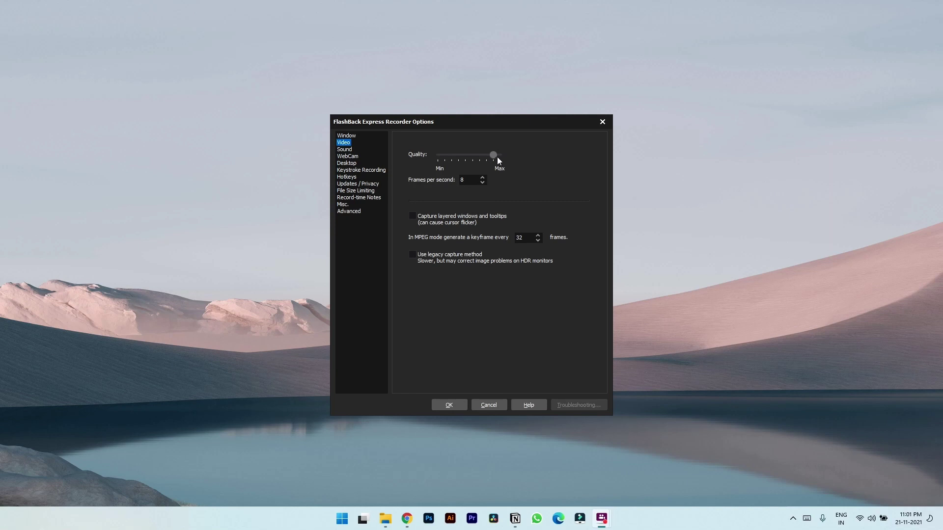
{"action": "left_click", "coordinate": [351, 150]}
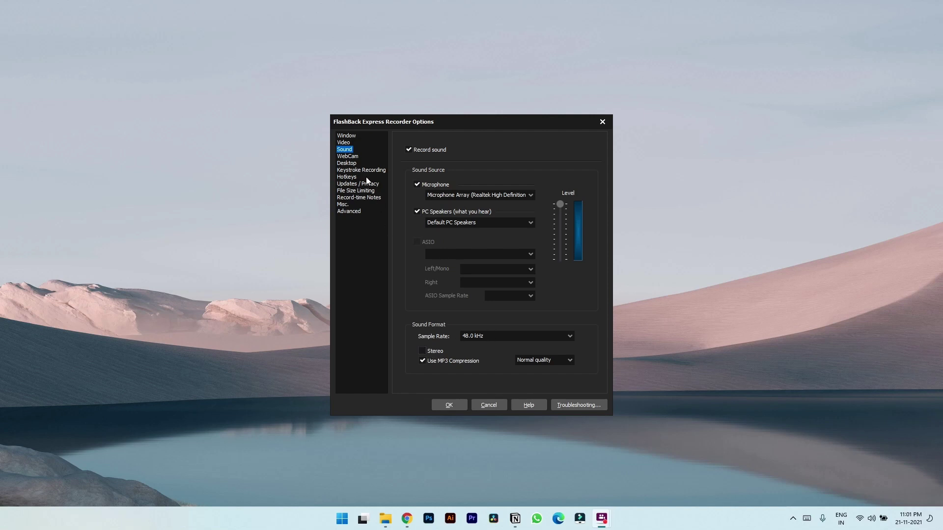
{"action": "left_click", "coordinate": [350, 163]}
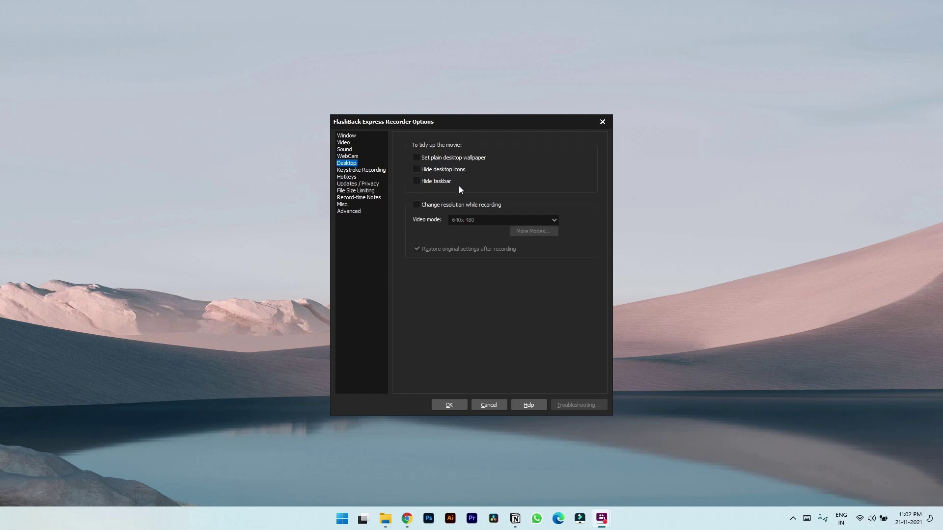
{"action": "left_click", "coordinate": [449, 401]}
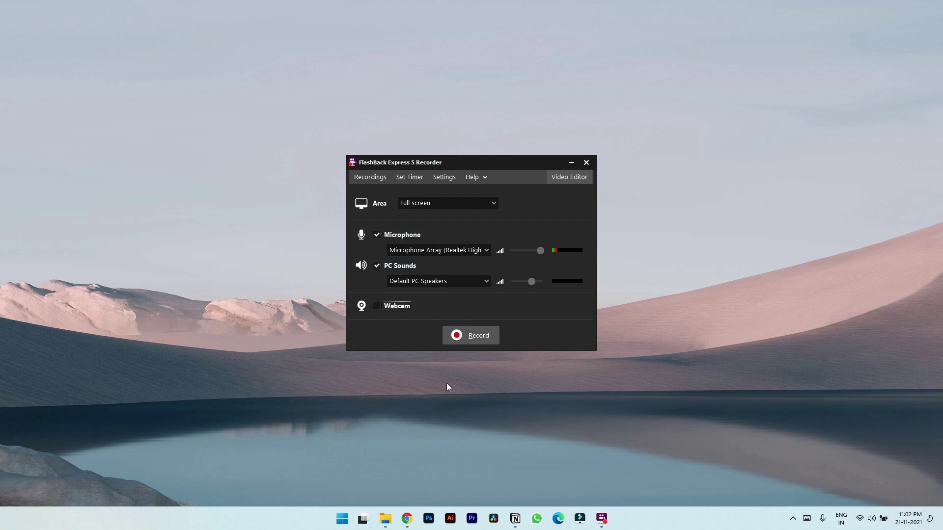
Step: Start a FlashBack full-screen recording with only the Primary Monitor selected
{"action": "left_click", "coordinate": [463, 338]}
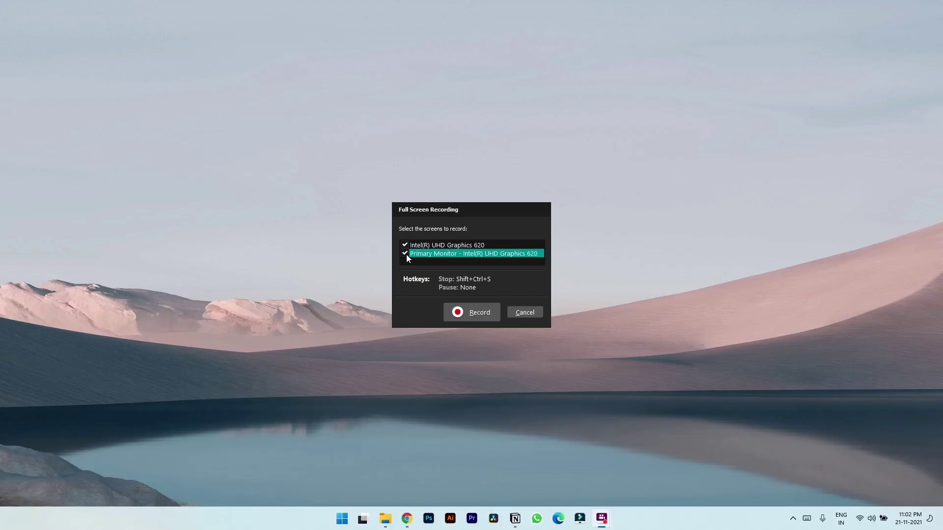
{"action": "left_click", "coordinate": [405, 255]}
{"action": "left_click", "coordinate": [406, 247]}
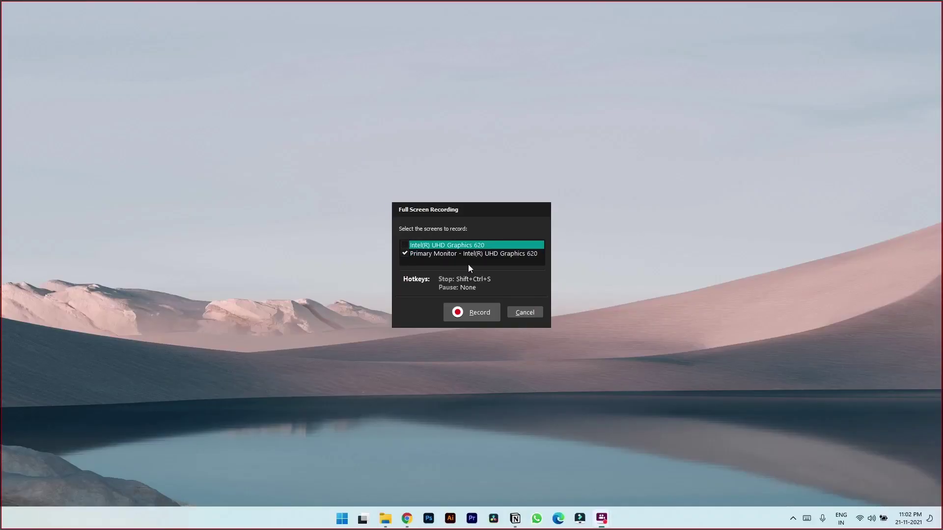
{"action": "left_click", "coordinate": [469, 312]}
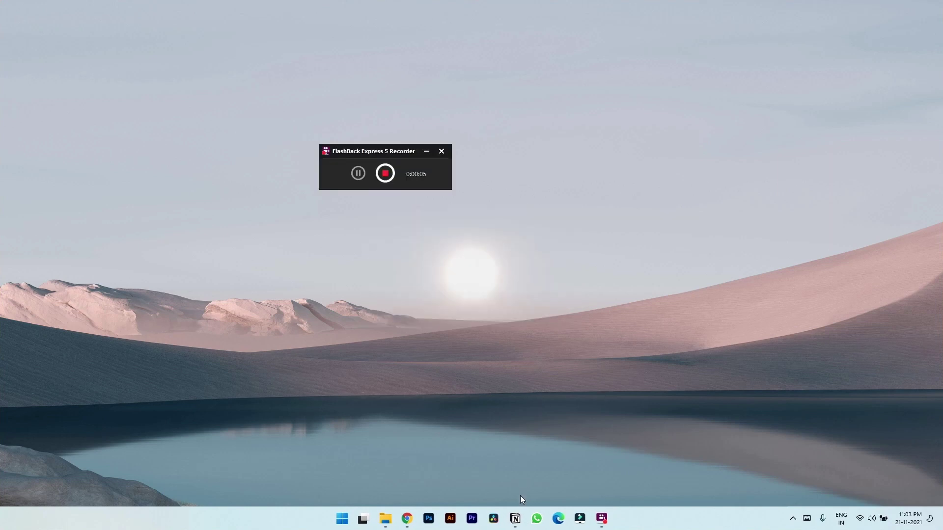
Step: Open Notion's LIFE BOOK page, preview Intellectual Life, then close the preview
{"action": "left_click", "coordinate": [515, 518]}
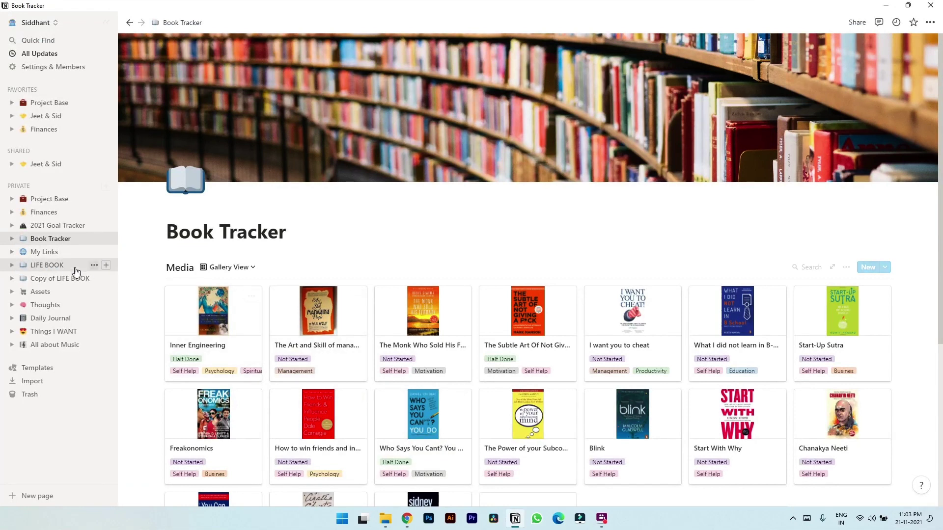
{"action": "left_click", "coordinate": [75, 271]}
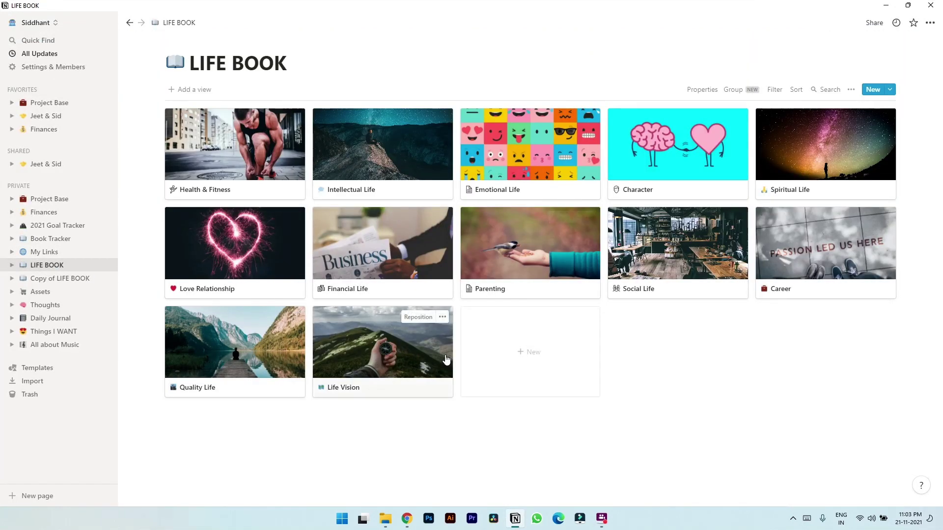
{"action": "left_click", "coordinate": [384, 162]}
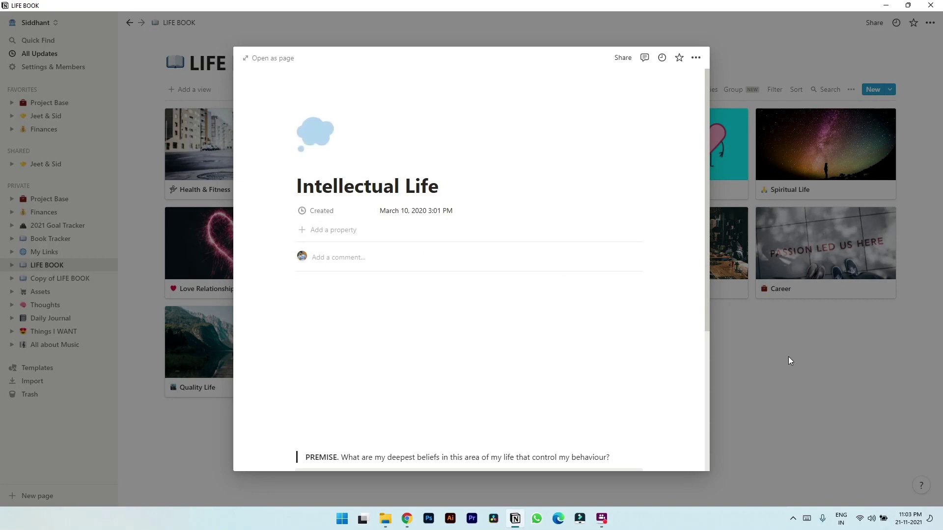
{"action": "scroll", "coordinate": [548, 341], "scroll_direction": "down", "scroll_amount": 5}
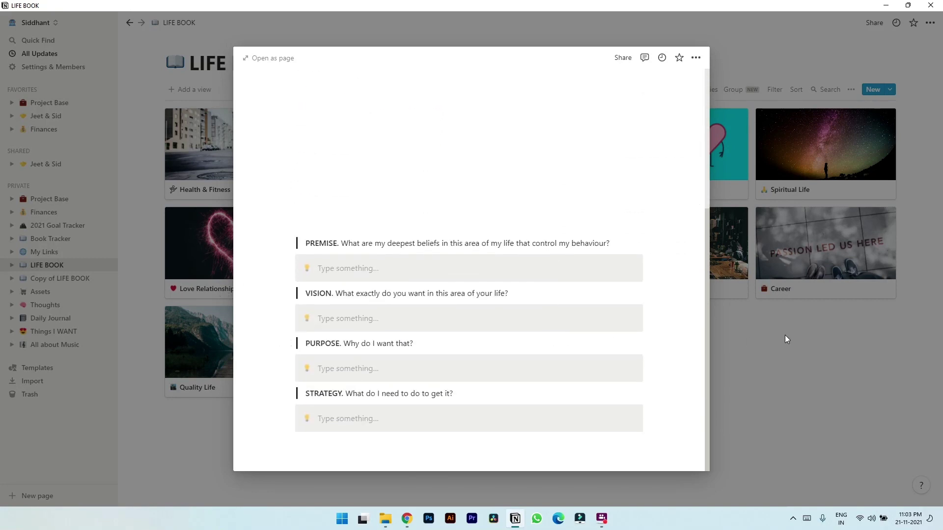
{"action": "left_click", "coordinate": [785, 335]}
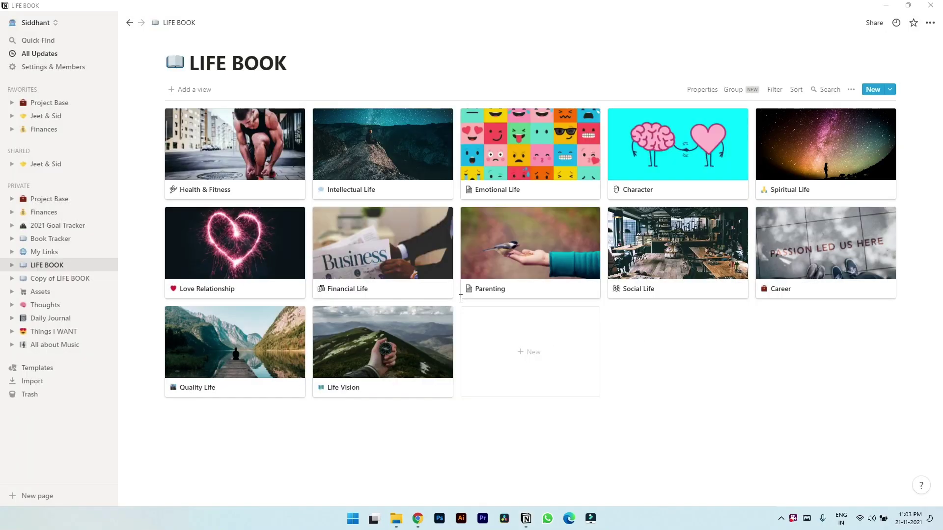
Step: Stop the FlashBack Express recording and save the recording file
{"action": "right_click", "coordinate": [794, 518]}
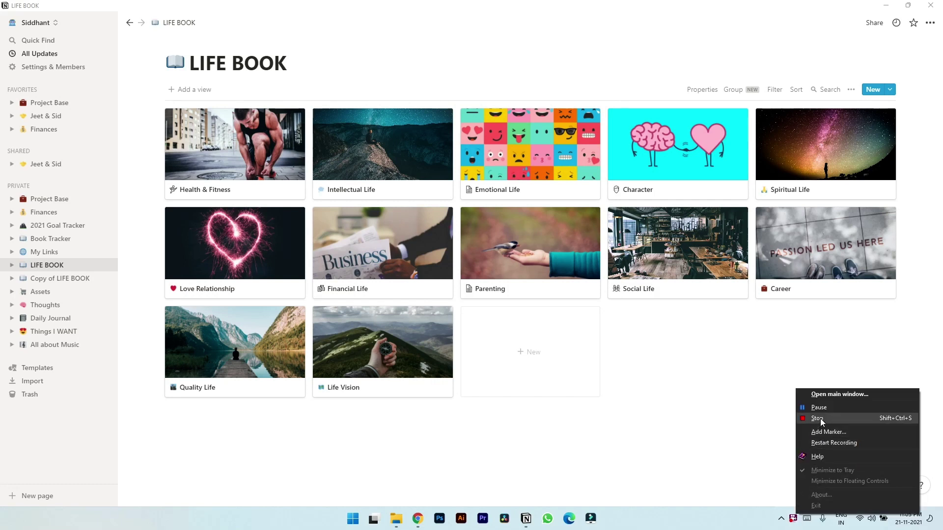
{"action": "left_click", "coordinate": [816, 395]}
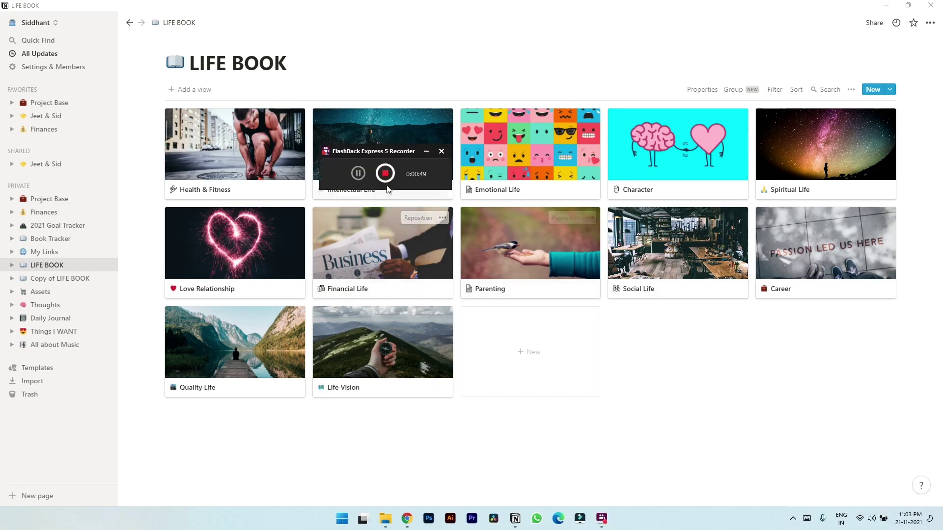
{"action": "left_click", "coordinate": [384, 173]}
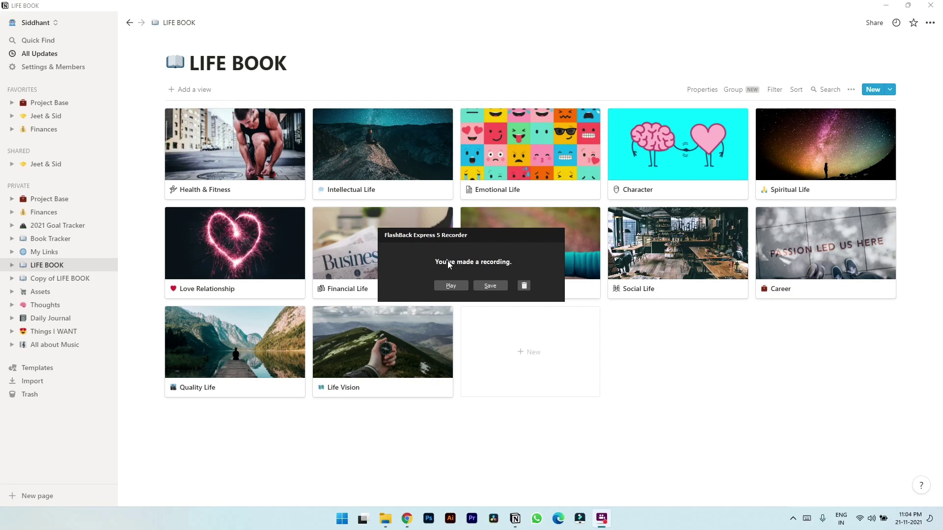
{"action": "left_click", "coordinate": [480, 288]}
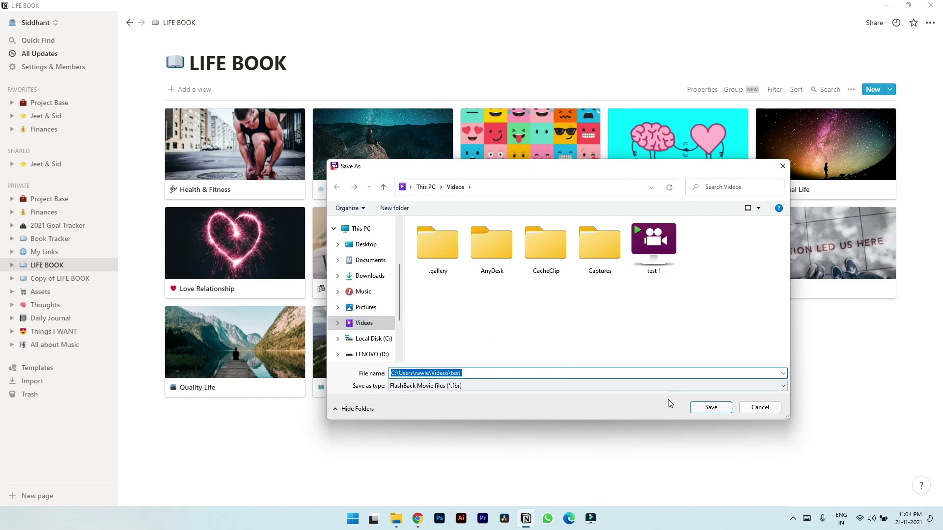
{"action": "left_click", "coordinate": [722, 409]}
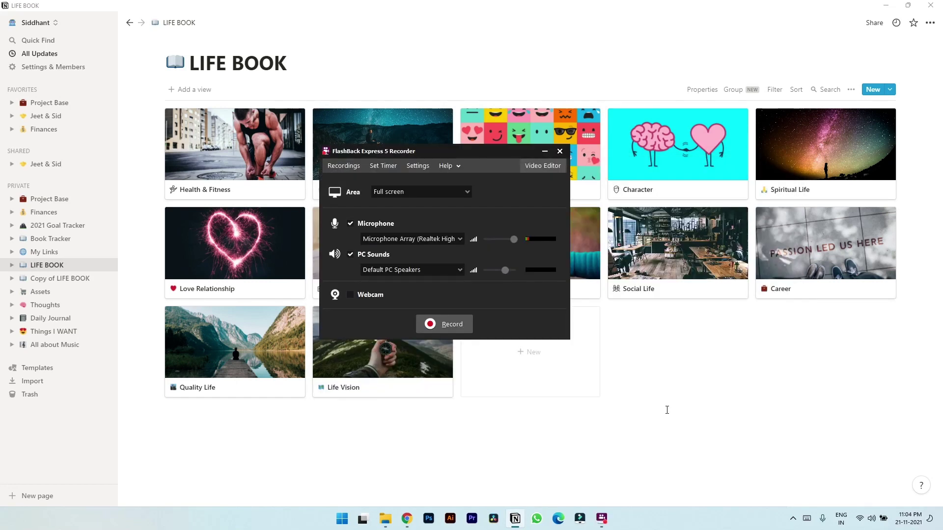
Step: Minimise the Videos folder and Notion, then nudge the recorder window slightly right
{"action": "mouse_move", "coordinate": [385, 519]}
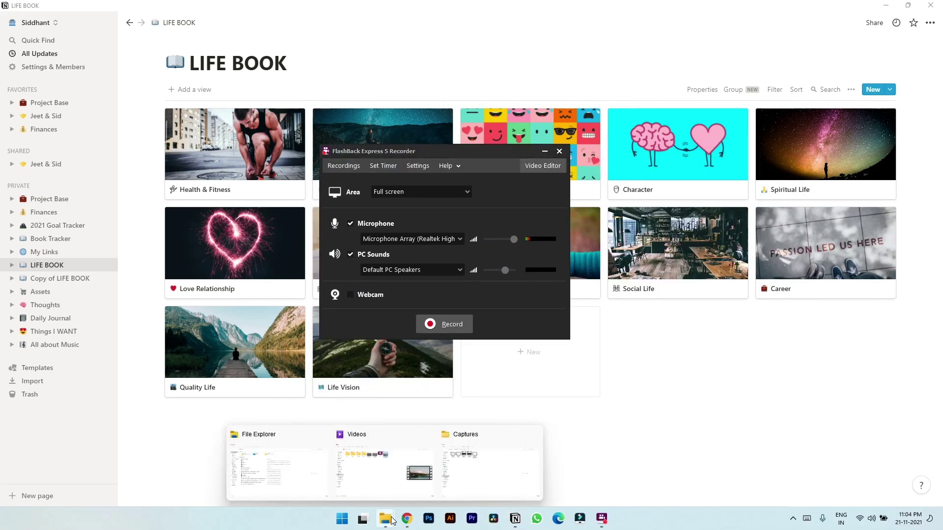
{"action": "left_click", "coordinate": [376, 483]}
{"action": "left_click", "coordinate": [891, 6]}
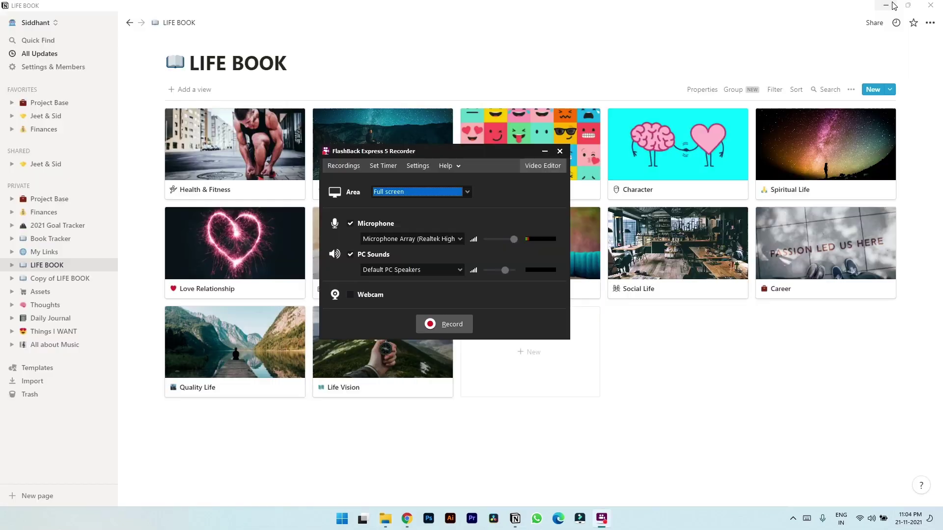
{"action": "left_click", "coordinate": [894, 6]}
{"action": "left_click_drag", "start_coordinate": [470, 153], "coordinate": [476, 152]}
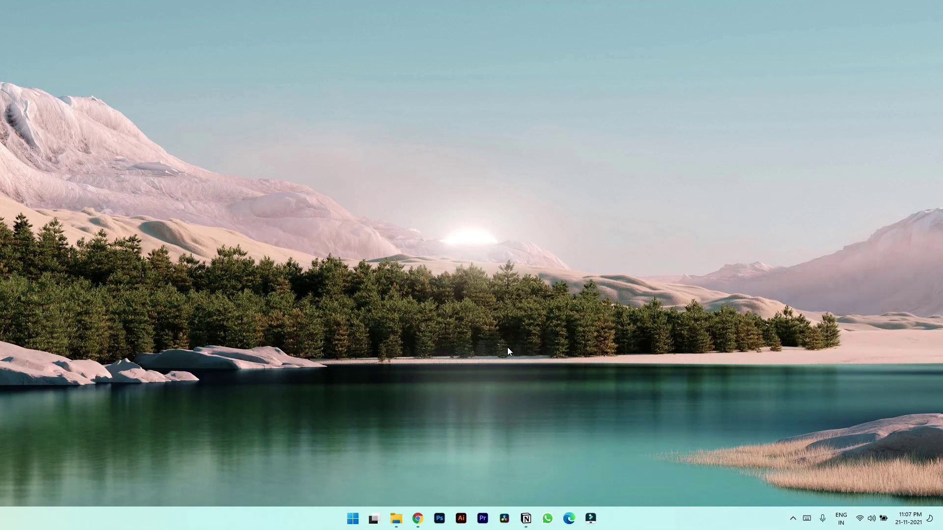
Step: Show Chrome with apowersoft.com's Free Online Screen Recorder page
{"action": "left_click", "coordinate": [417, 513]}
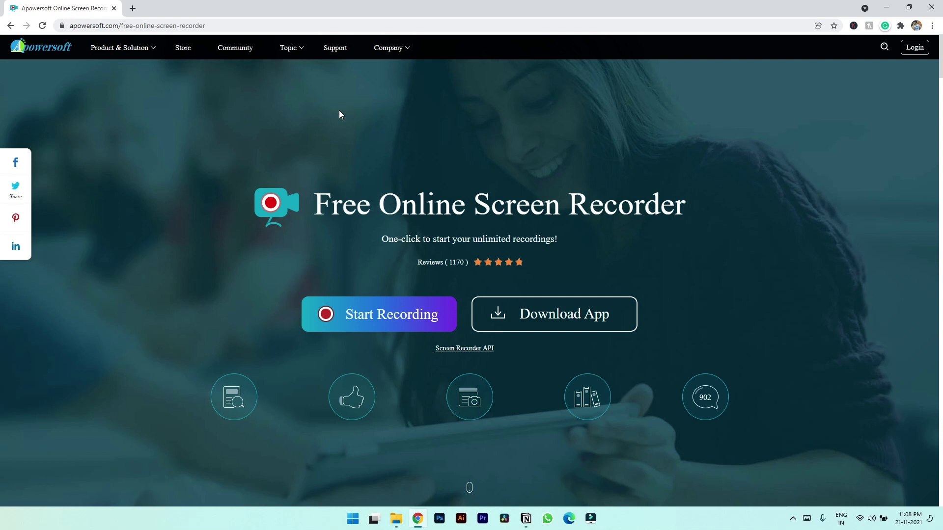
Step: Launch the Apowersoft recorder over the desktop and start marking a custom capture region
{"action": "left_click", "coordinate": [363, 316]}
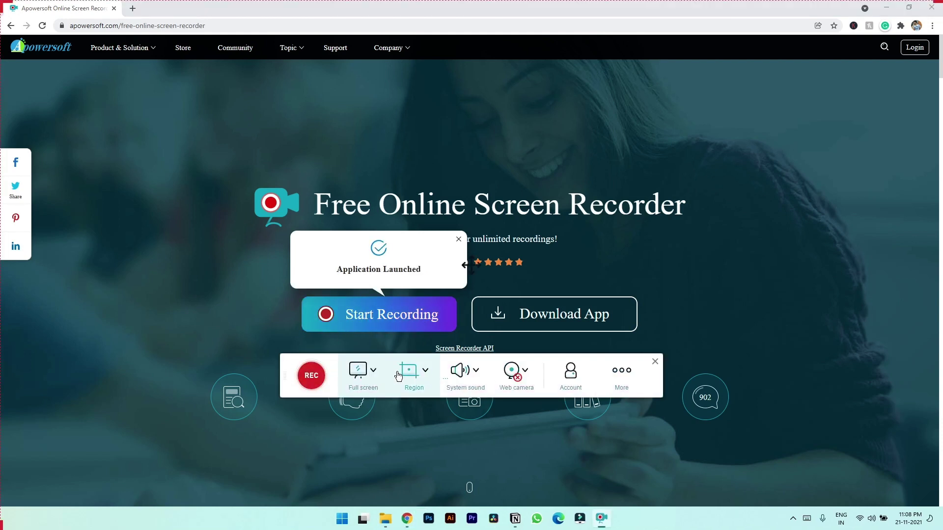
{"action": "key", "text": "super+d"}
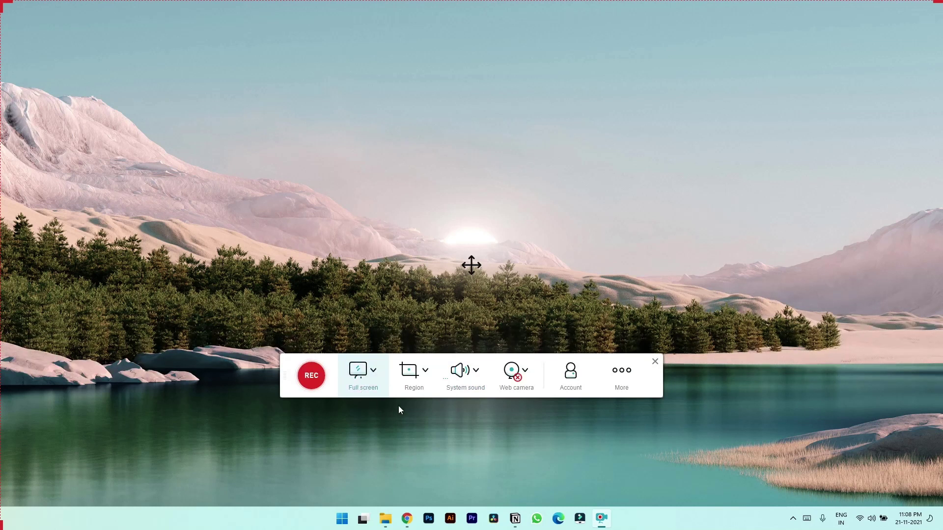
{"action": "left_click", "coordinate": [415, 373]}
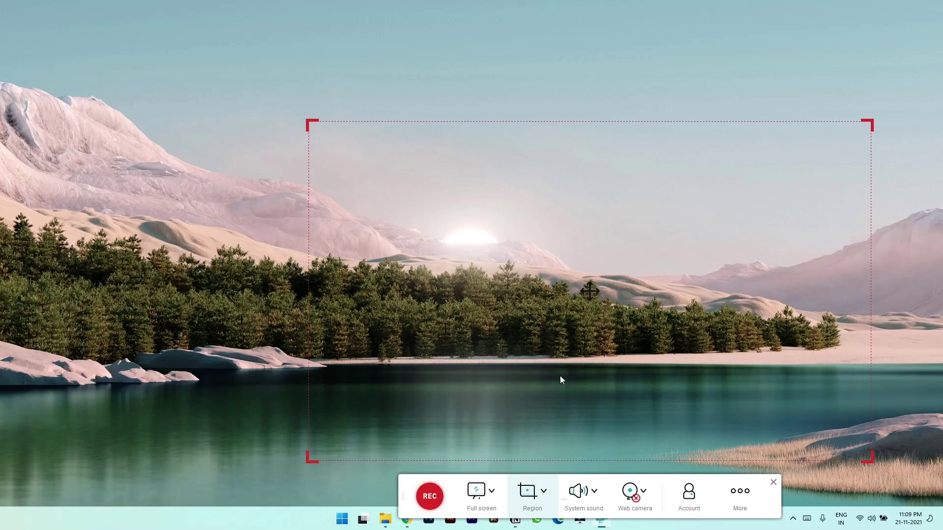
Step: Move the capture region up-left and resize it to the 850x480 SD (480P) preset
{"action": "left_click_drag", "start_coordinate": [589, 291], "coordinate": [448, 249]}
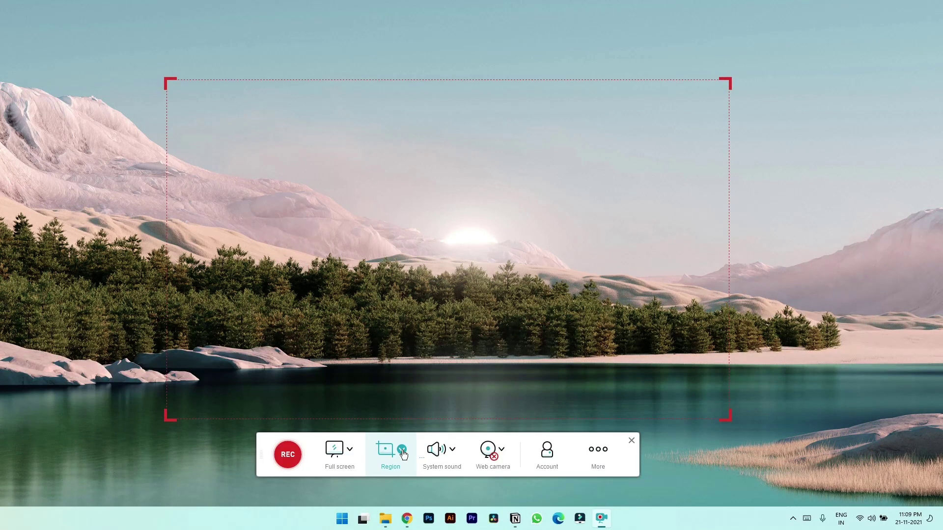
{"action": "left_click", "coordinate": [402, 451]}
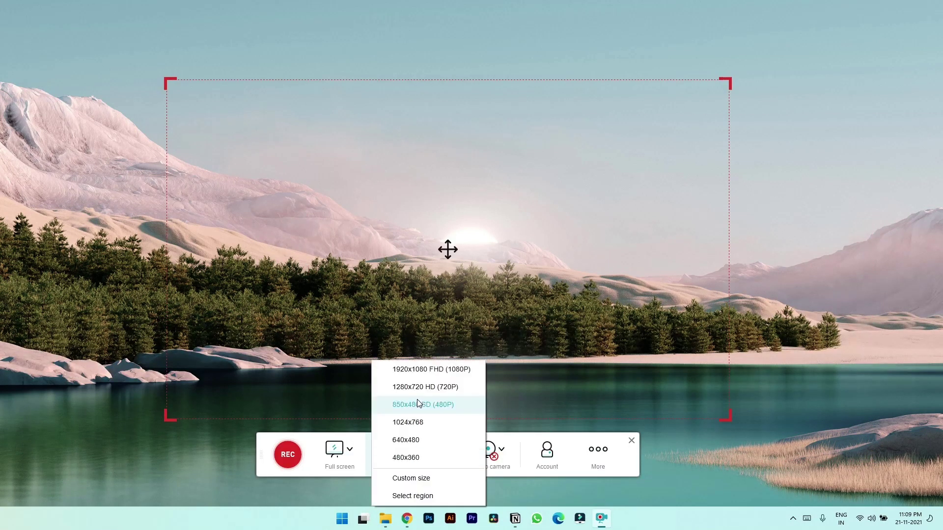
{"action": "left_click", "coordinate": [416, 408]}
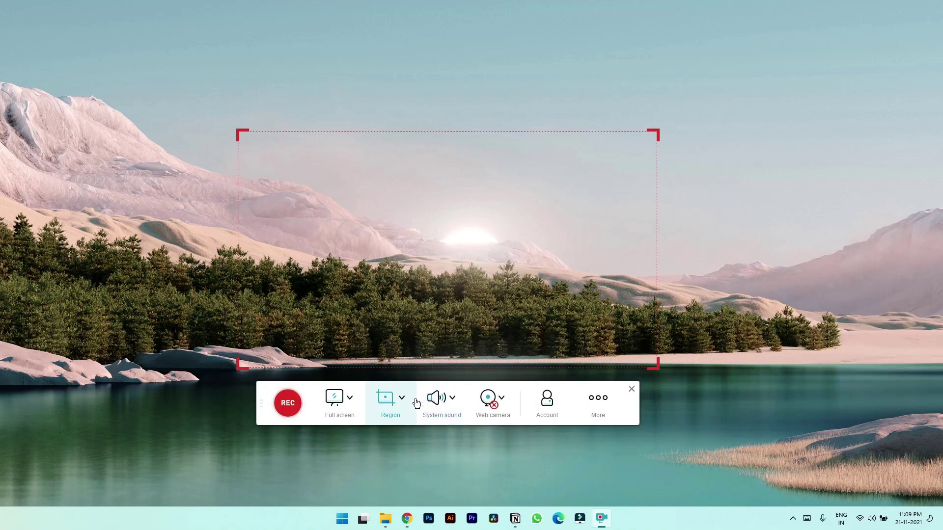
Step: Pick the recording's audio source and leave the webcam switched off
{"action": "left_click", "coordinate": [452, 401]}
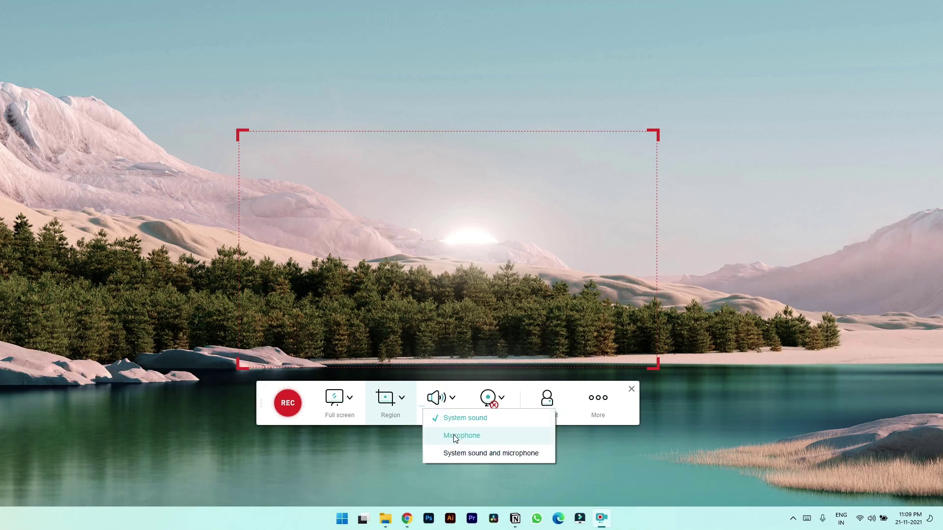
{"action": "left_click", "coordinate": [453, 458]}
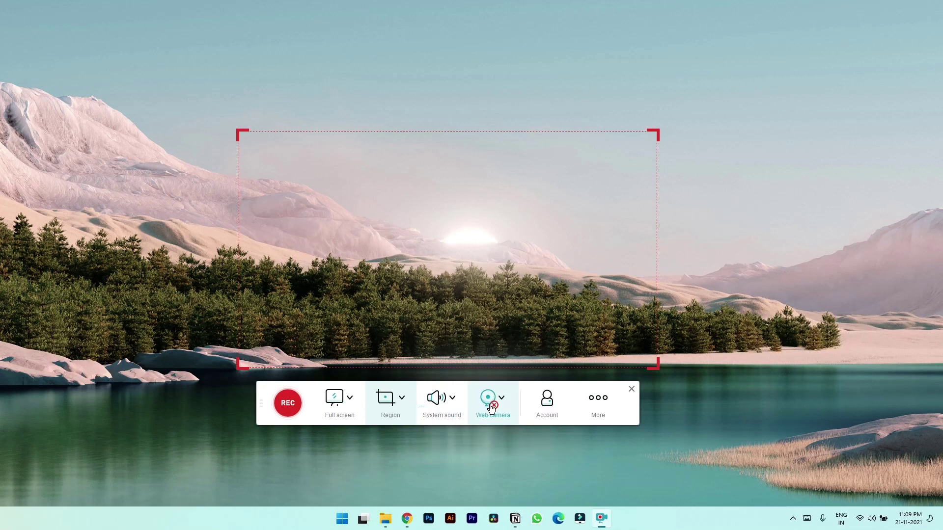
{"action": "left_click", "coordinate": [492, 407]}
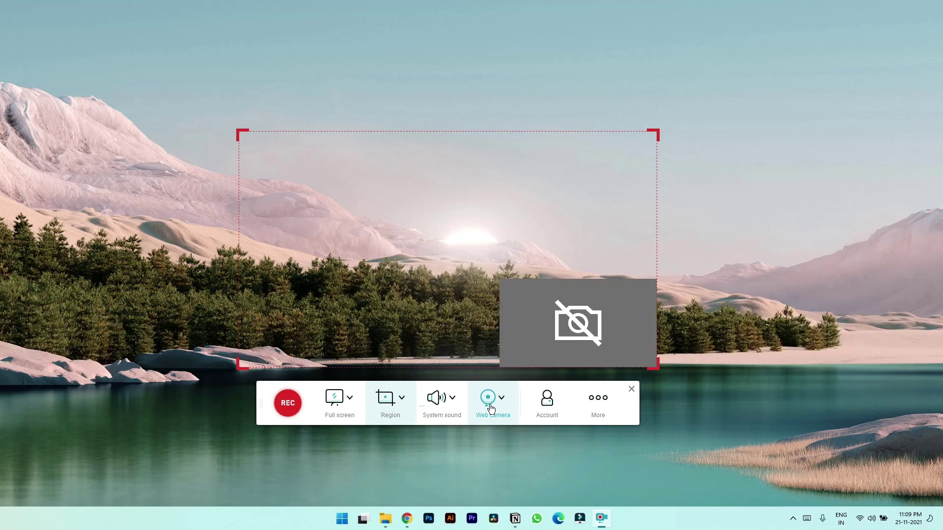
{"action": "left_click", "coordinate": [492, 407]}
{"action": "left_click", "coordinate": [599, 400]}
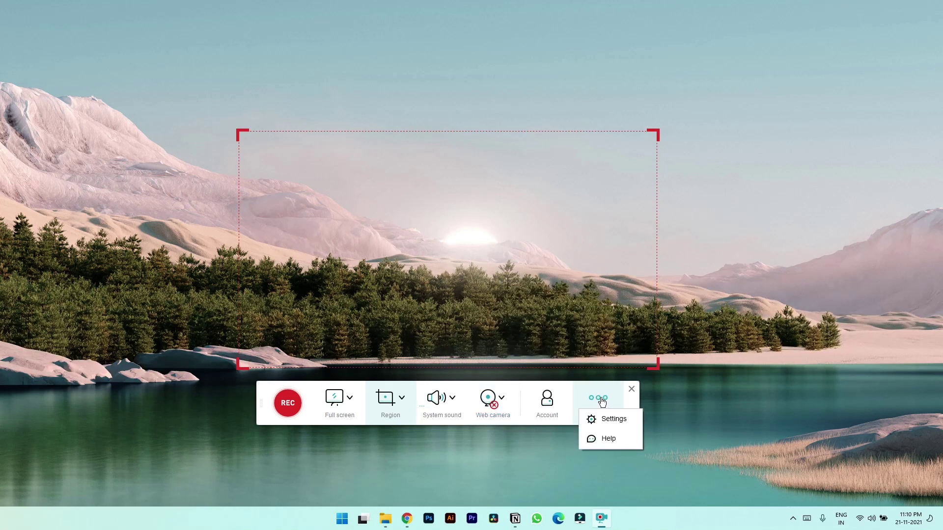
Step: Enable animated mouse buttons, animated clicks and a green mouse hot spot, then start recording
{"action": "left_click", "coordinate": [603, 423]}
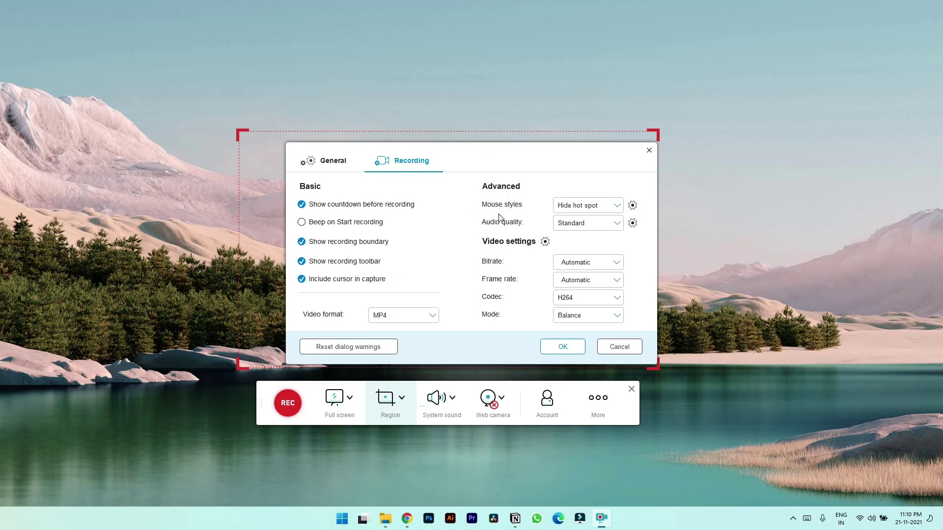
{"action": "left_click", "coordinate": [632, 205]}
{"action": "left_click", "coordinate": [383, 176]}
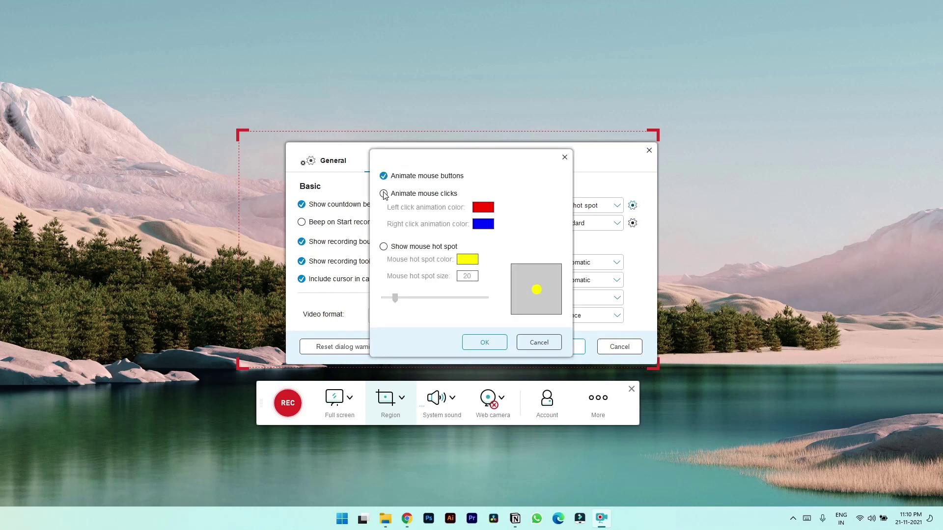
{"action": "left_click", "coordinate": [383, 194]}
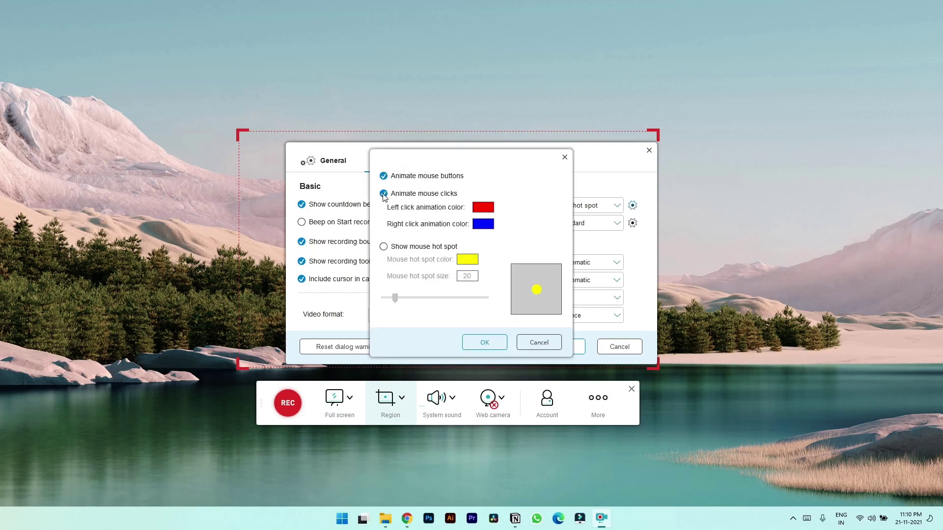
{"action": "left_click", "coordinate": [383, 246]}
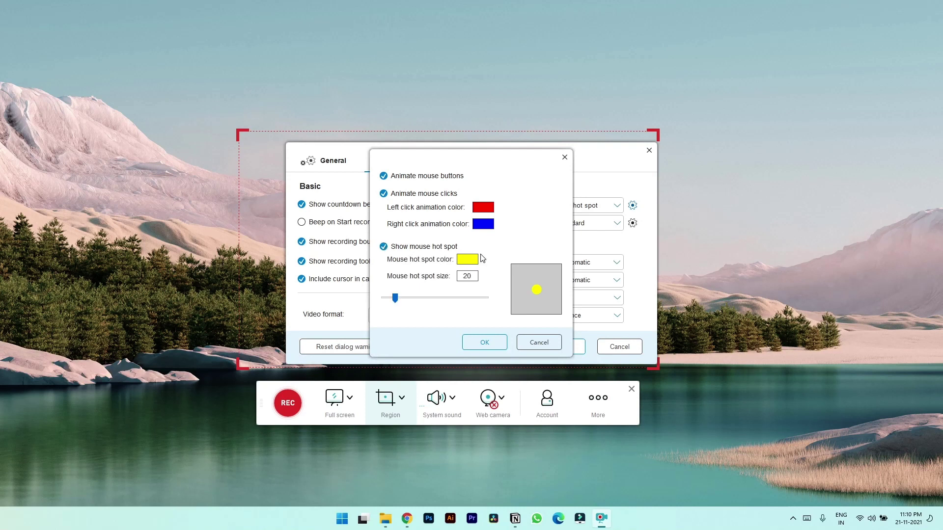
{"action": "left_click", "coordinate": [466, 261]}
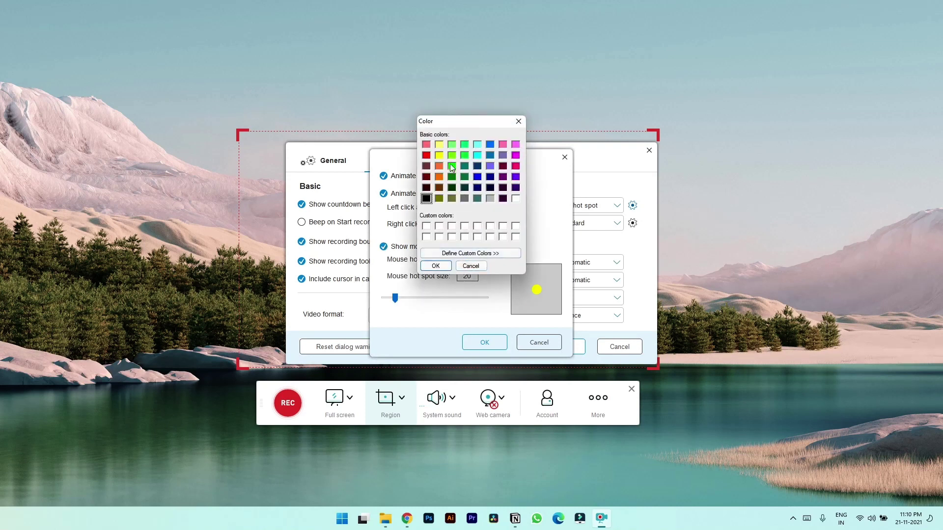
{"action": "left_click", "coordinate": [452, 169]}
{"action": "left_click", "coordinate": [441, 266]}
{"action": "key", "text": "Return"}
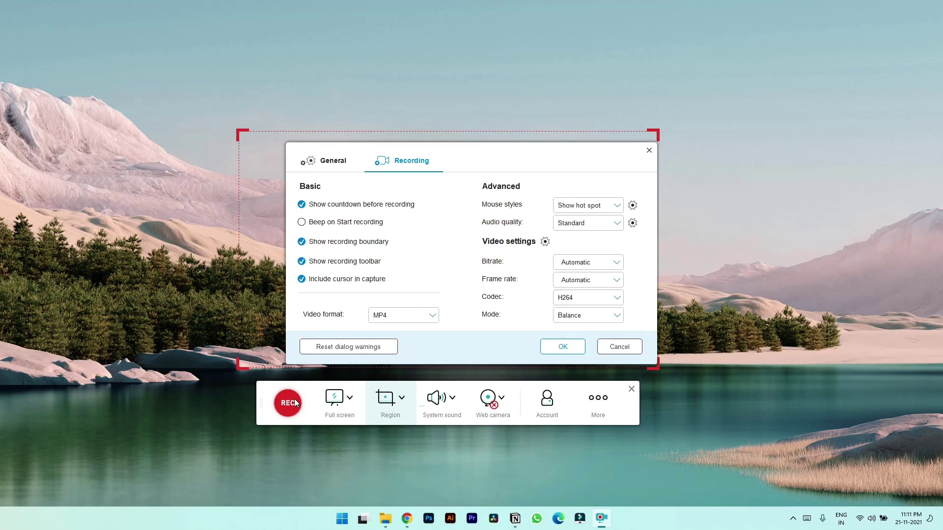
{"action": "left_click", "coordinate": [294, 402]}
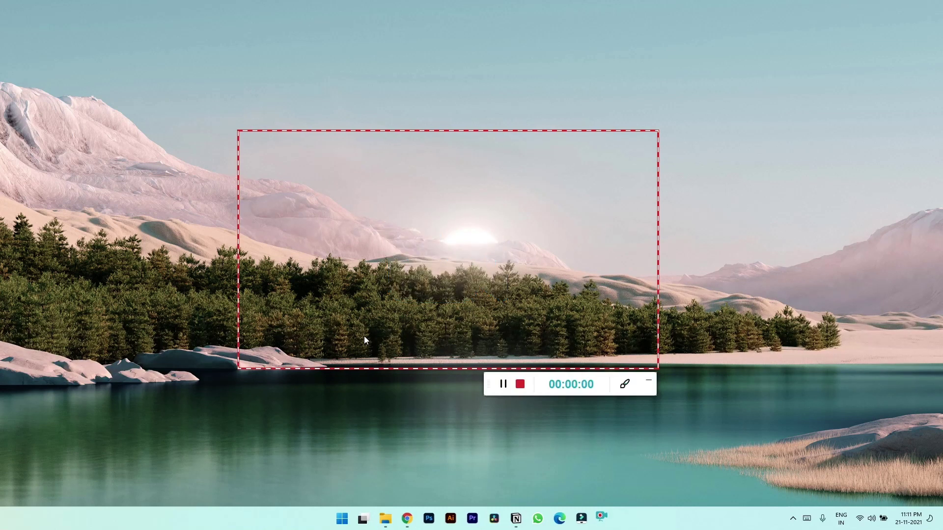
Step: Draw a red line across the treeline and a red arrow toward the mountain, then stop recording
{"action": "left_click", "coordinate": [625, 384]}
{"action": "left_click", "coordinate": [579, 411]}
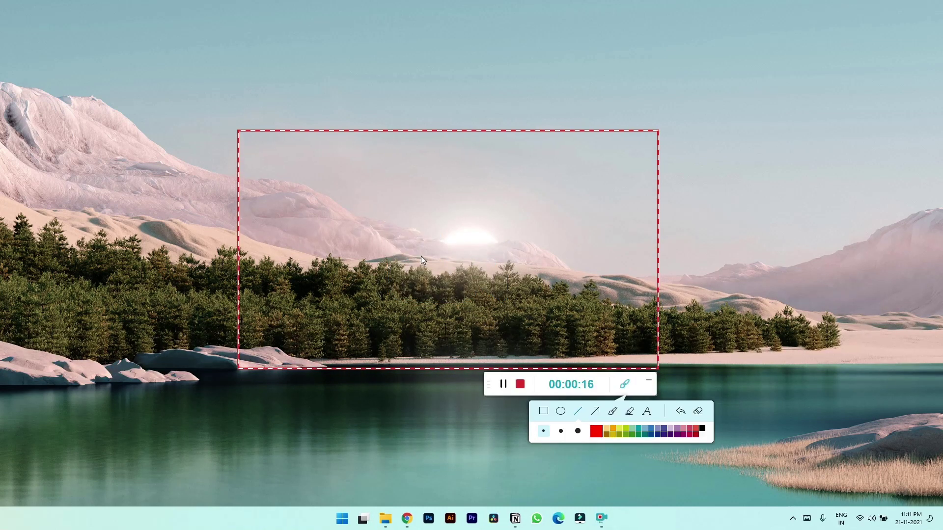
{"action": "left_click_drag", "start_coordinate": [421, 256], "coordinate": [579, 288]}
{"action": "left_click", "coordinate": [596, 411]}
{"action": "left_click_drag", "start_coordinate": [554, 215], "coordinate": [336, 207]}
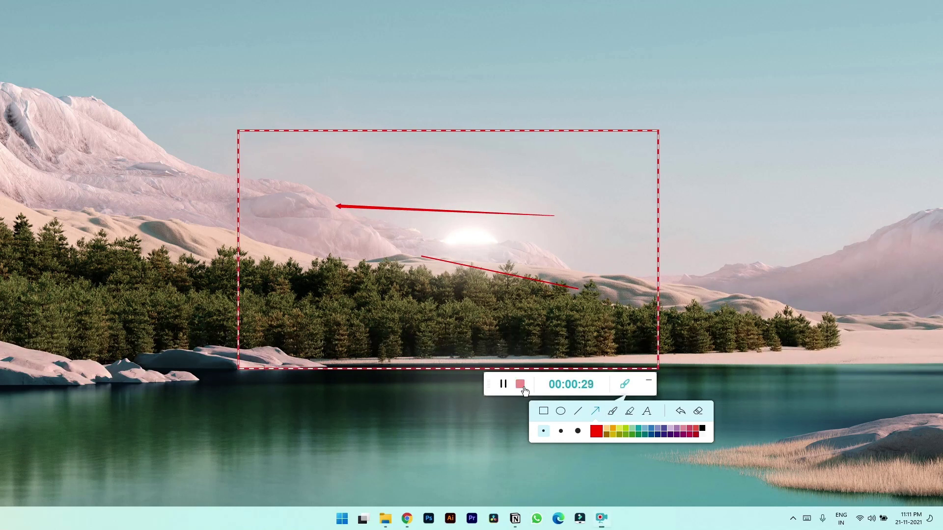
{"action": "left_click", "coordinate": [520, 385]}
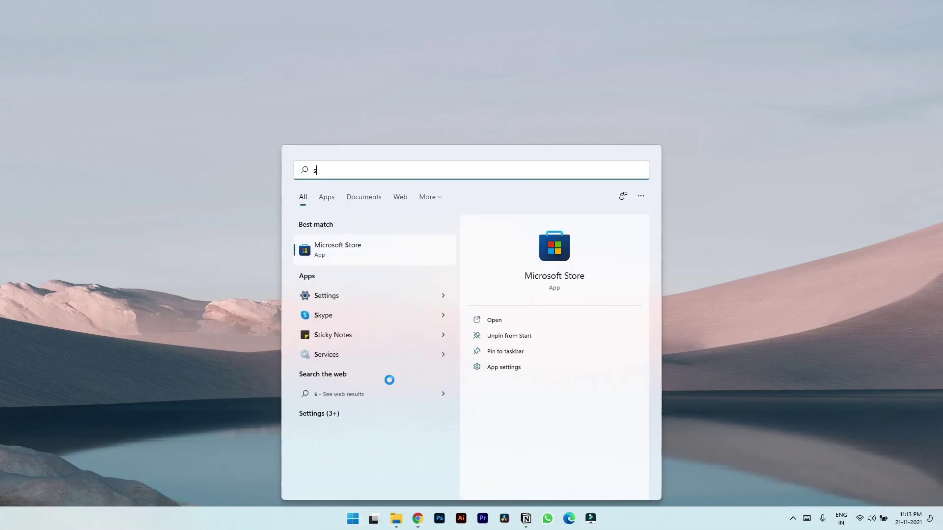
Step: Launch ShareX 13.6.1 from the Start search and show its Capture submenu
{"action": "key", "text": "Return"}
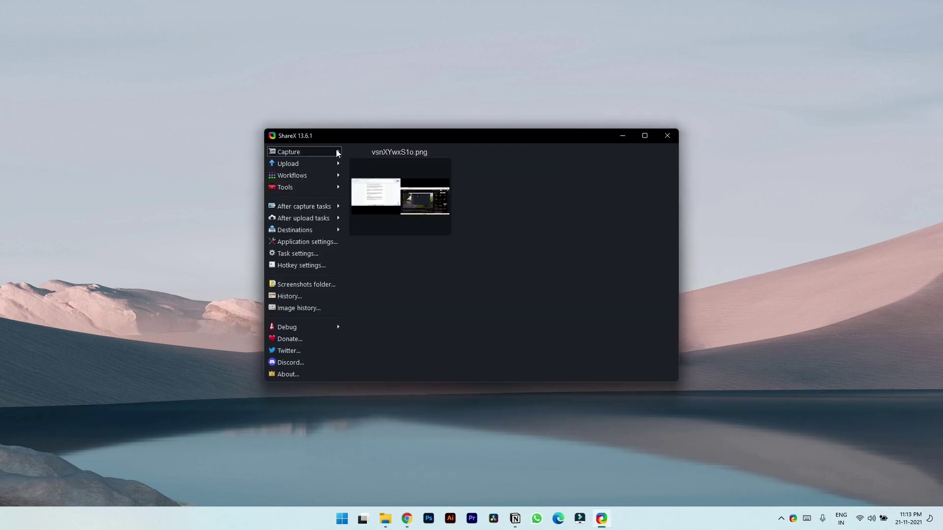
{"action": "mouse_move", "coordinate": [338, 151]}
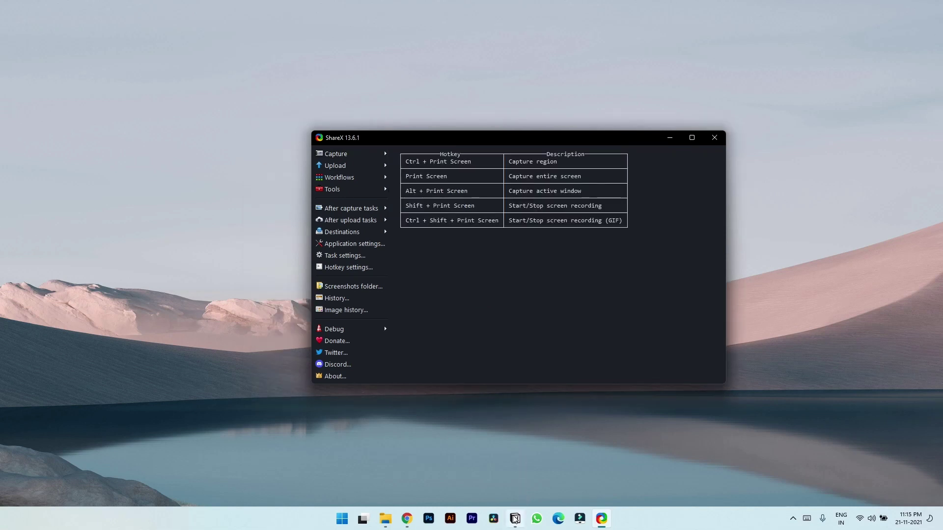
Step: Screen-record the Notion LIFE BOOK window with ShareX and stop, saving DHo7GvRVER.mp4
{"action": "left_click", "coordinate": [514, 519]}
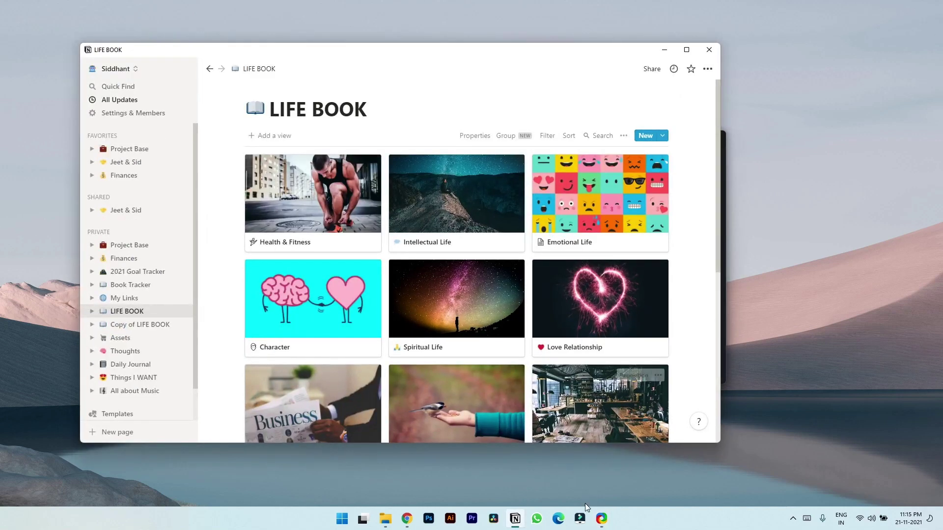
{"action": "left_click", "coordinate": [601, 518]}
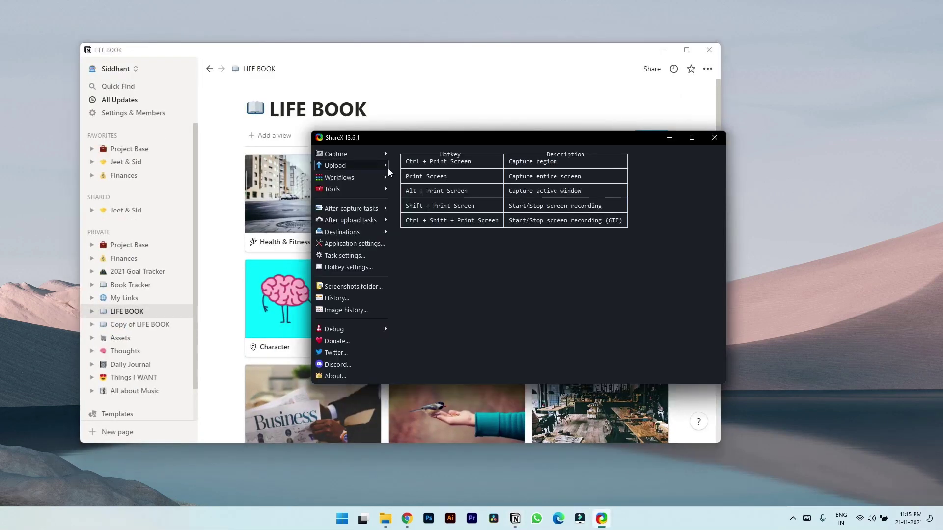
{"action": "mouse_move", "coordinate": [384, 154]}
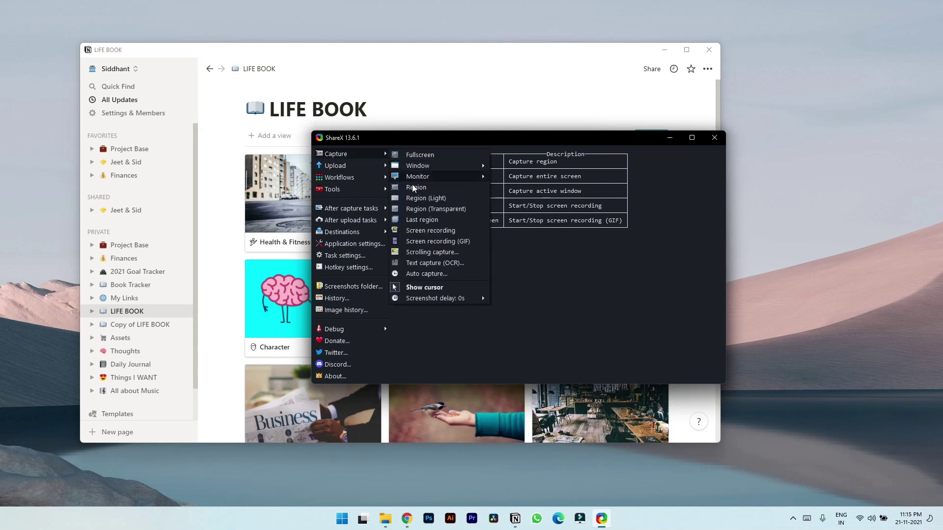
{"action": "left_click", "coordinate": [448, 240]}
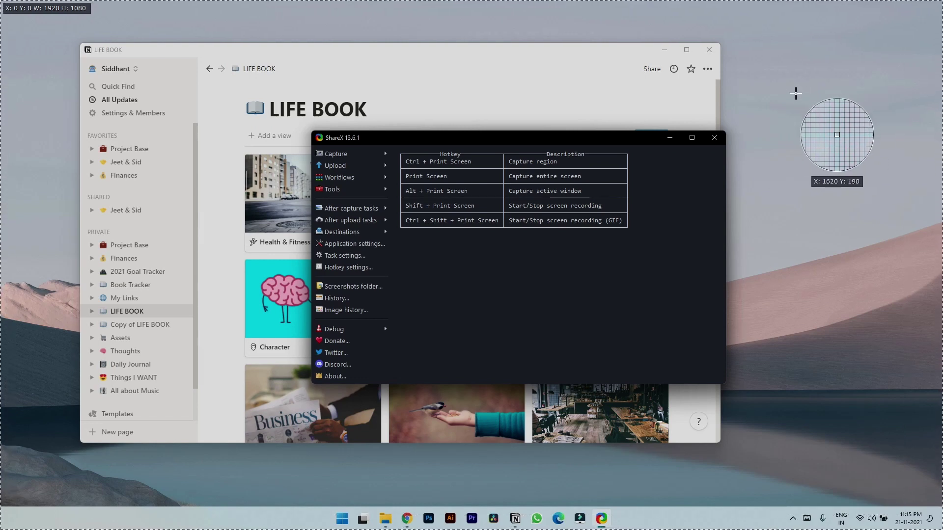
{"action": "left_click", "coordinate": [264, 50]}
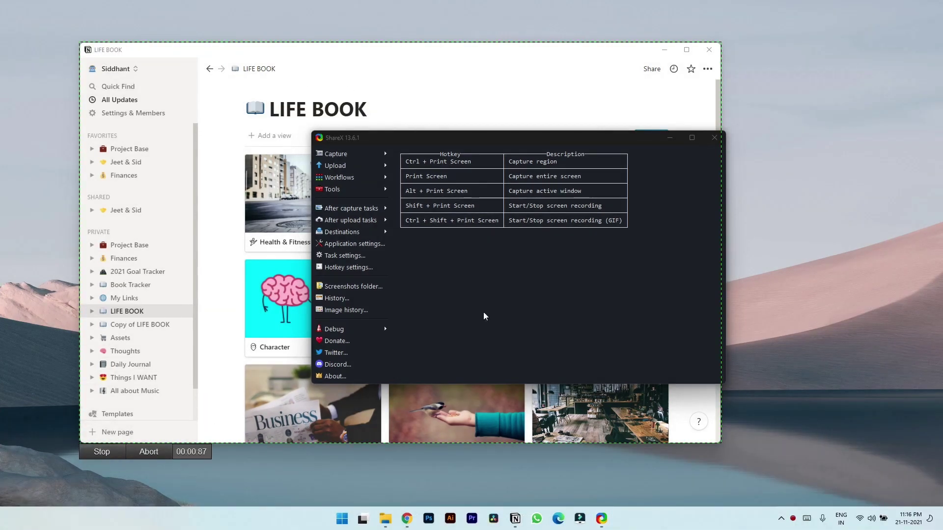
{"action": "left_click", "coordinate": [111, 452]}
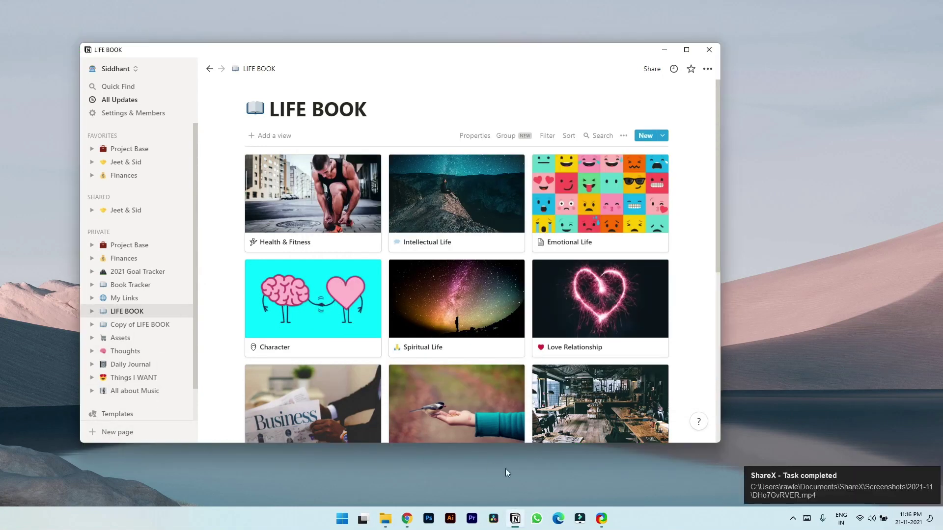
Step: Play the new clip from ShareX's notification, leave full screen, and skip ahead to about 0:11
{"action": "left_click", "coordinate": [840, 492]}
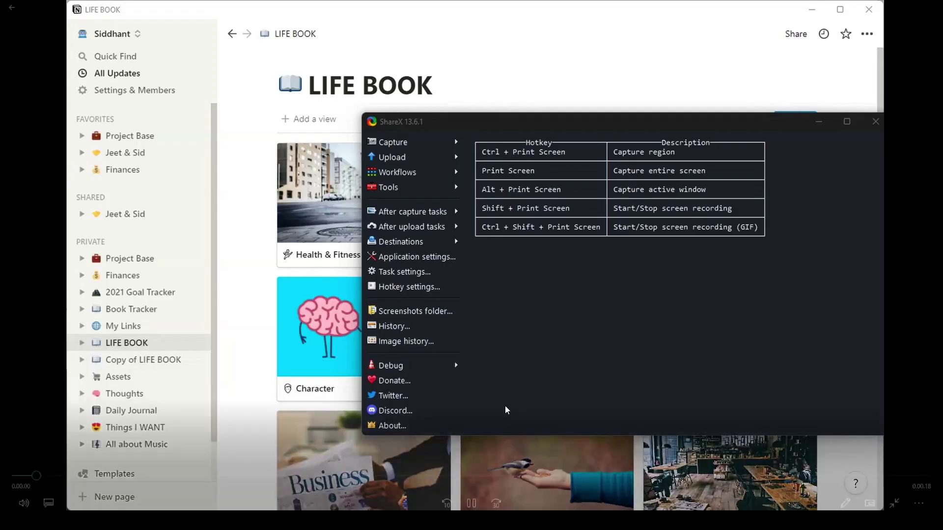
{"action": "key", "text": "Escape"}
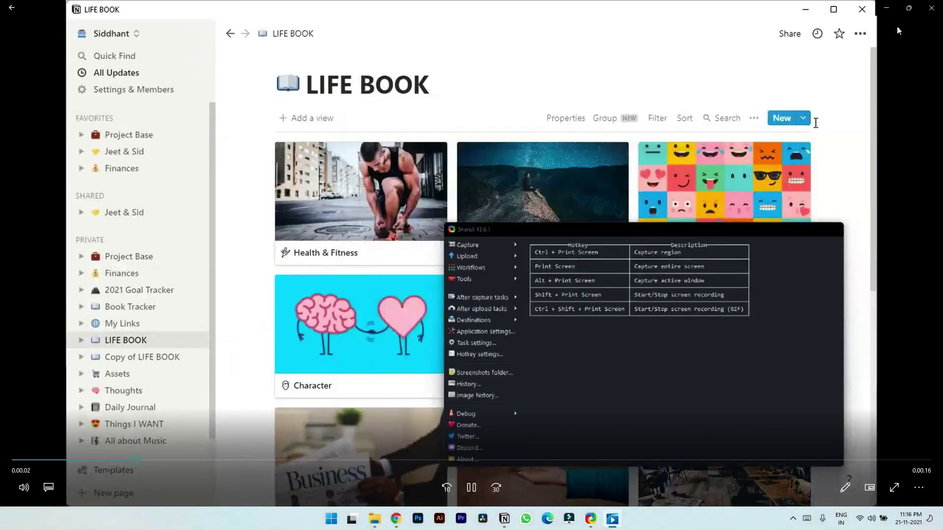
{"action": "left_click_drag", "start_coordinate": [320, 461], "coordinate": [608, 460]}
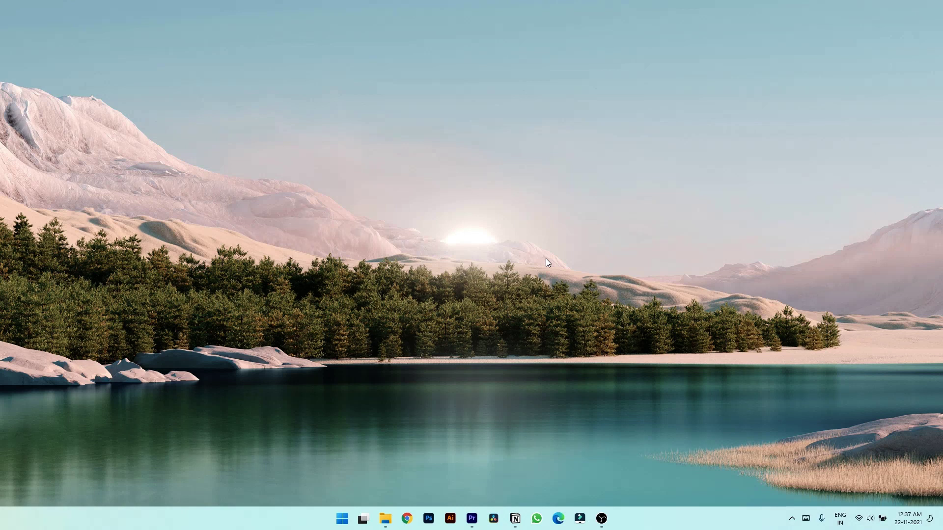
Step: Bring OBS Studio 27.1.3 to the front from the taskbar
{"action": "left_click", "coordinate": [601, 519]}
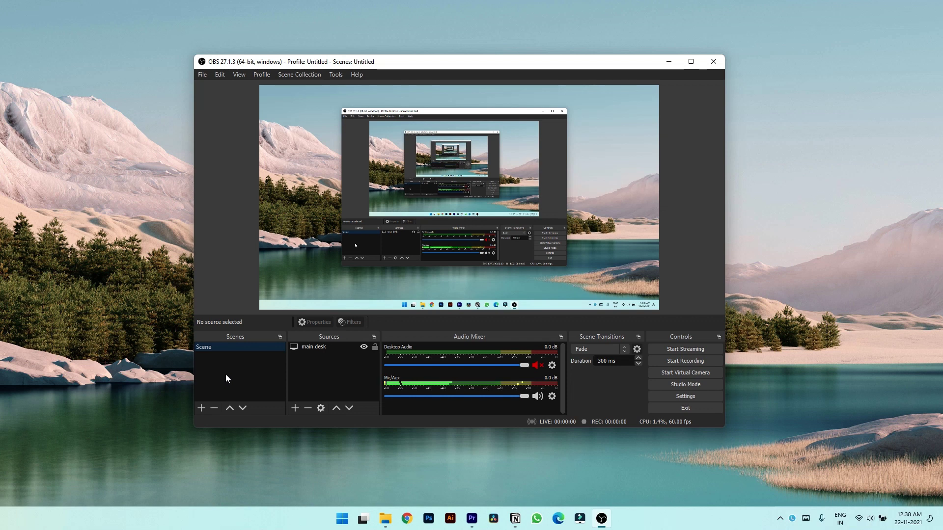
Step: Create a new scene named 'notion'
{"action": "left_click", "coordinate": [202, 408]}
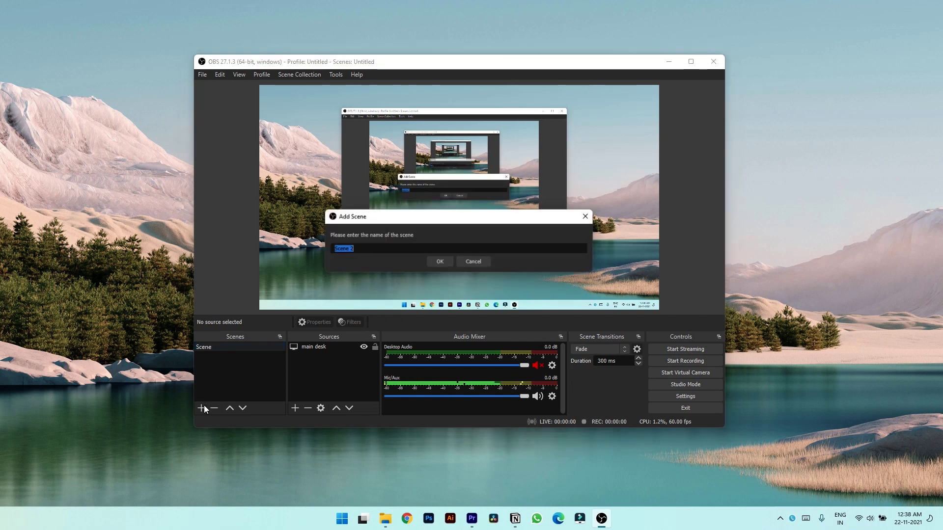
{"action": "type", "text": "no"}
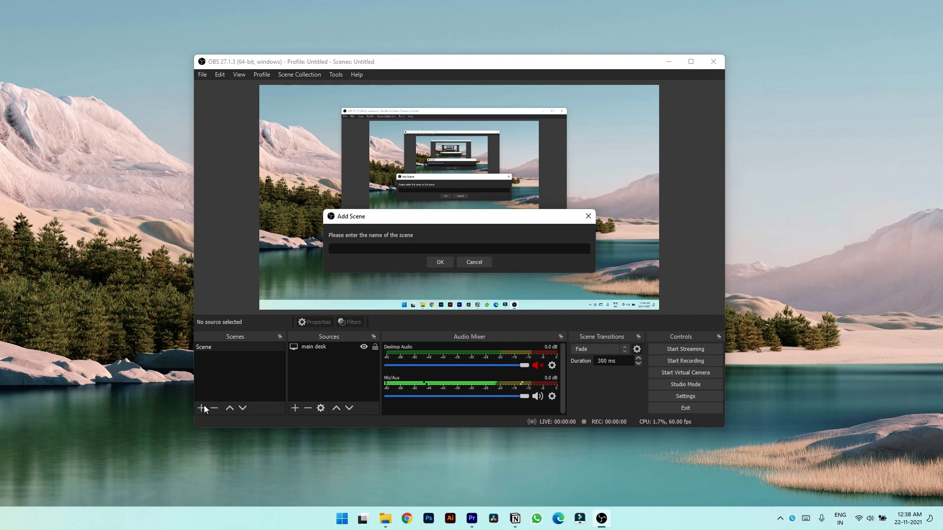
{"action": "type", "text": "tion"}
{"action": "left_click", "coordinate": [435, 261]}
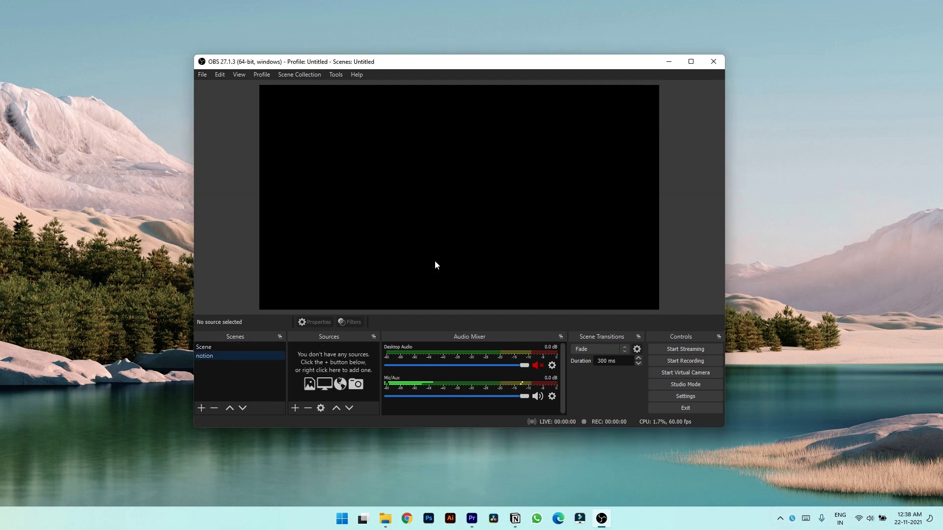
Step: Add a Window Capture source 'Notion tuts' capturing the Notion window
{"action": "left_click", "coordinate": [295, 409]}
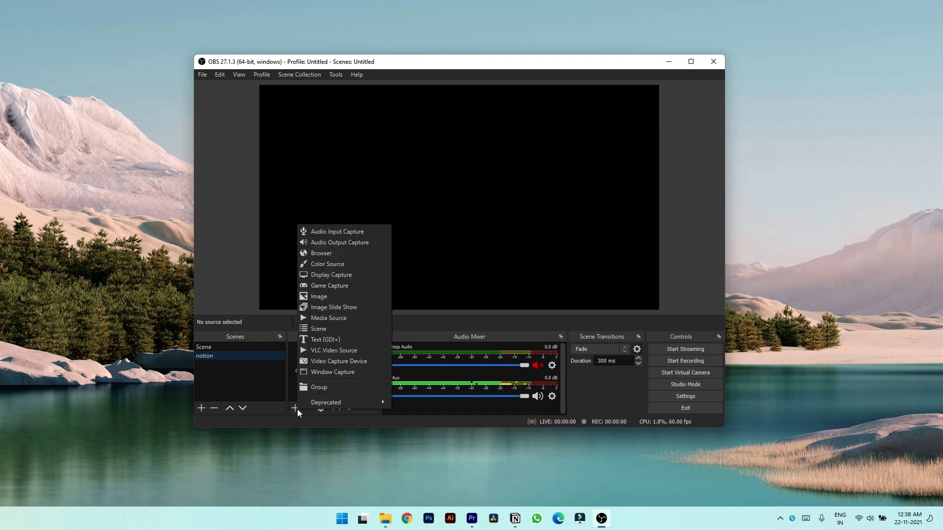
{"action": "left_click", "coordinate": [332, 372]}
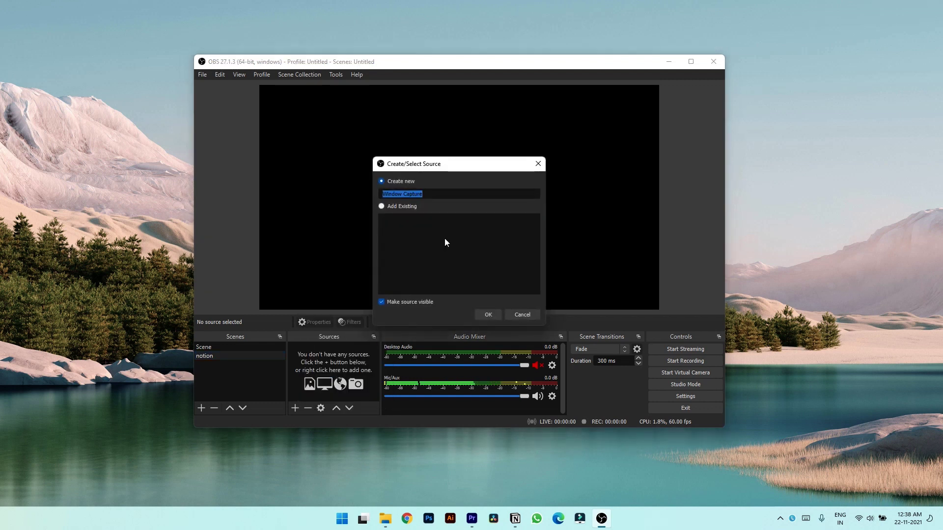
{"action": "type", "text": "Notion tuts"}
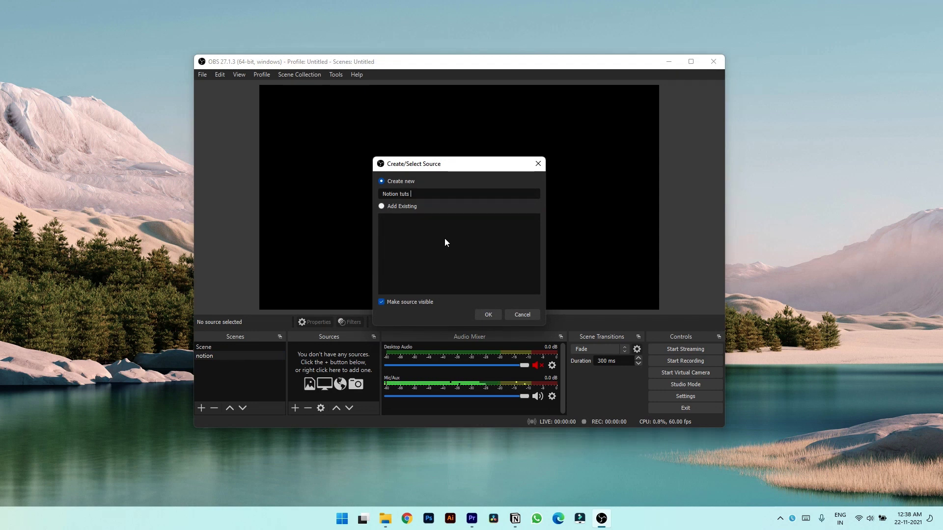
{"action": "left_click", "coordinate": [491, 316]}
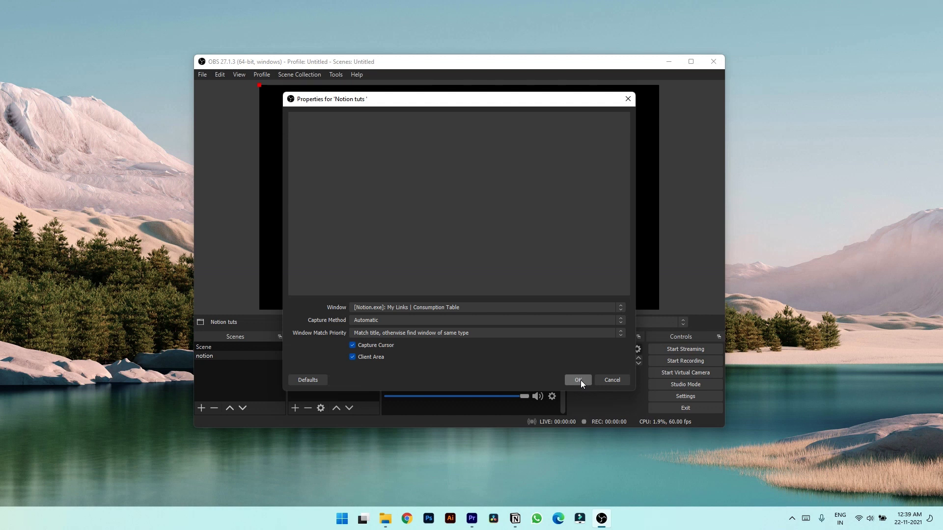
{"action": "left_click", "coordinate": [427, 308]}
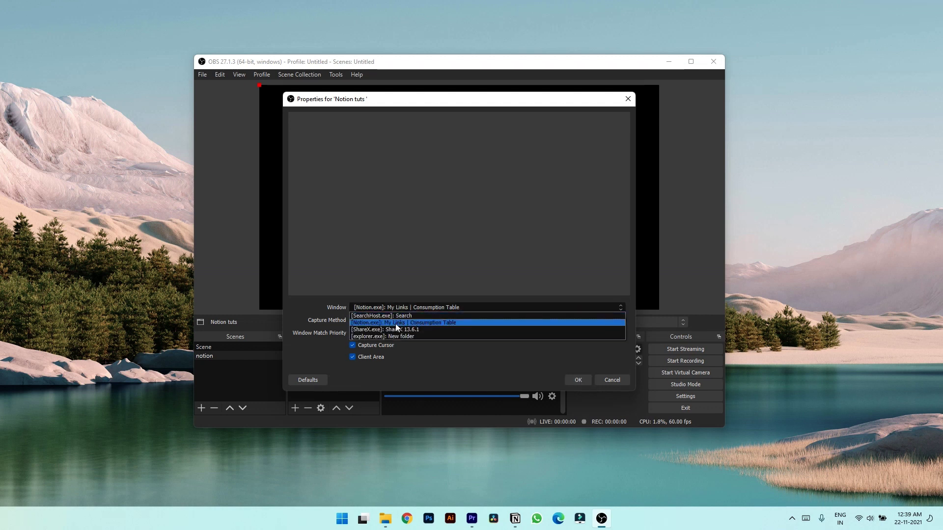
{"action": "left_click", "coordinate": [377, 324]}
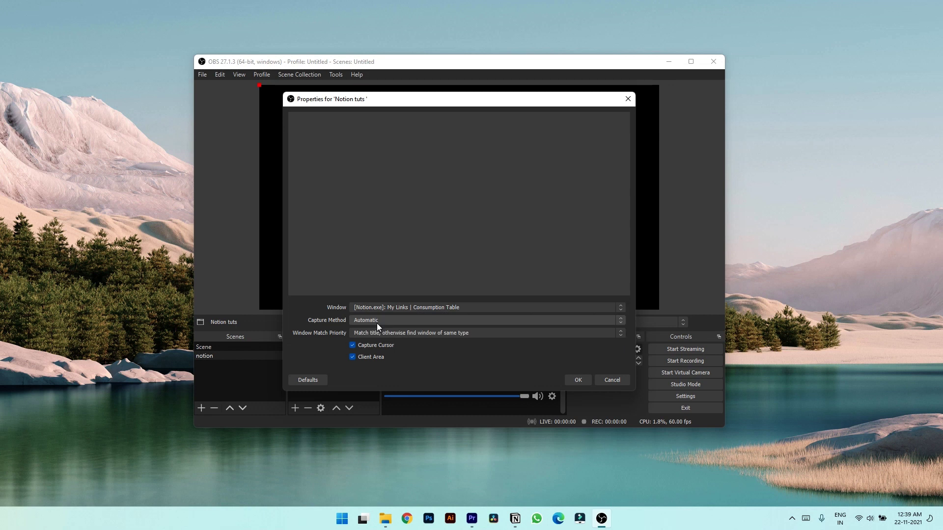
{"action": "left_click", "coordinate": [579, 382]}
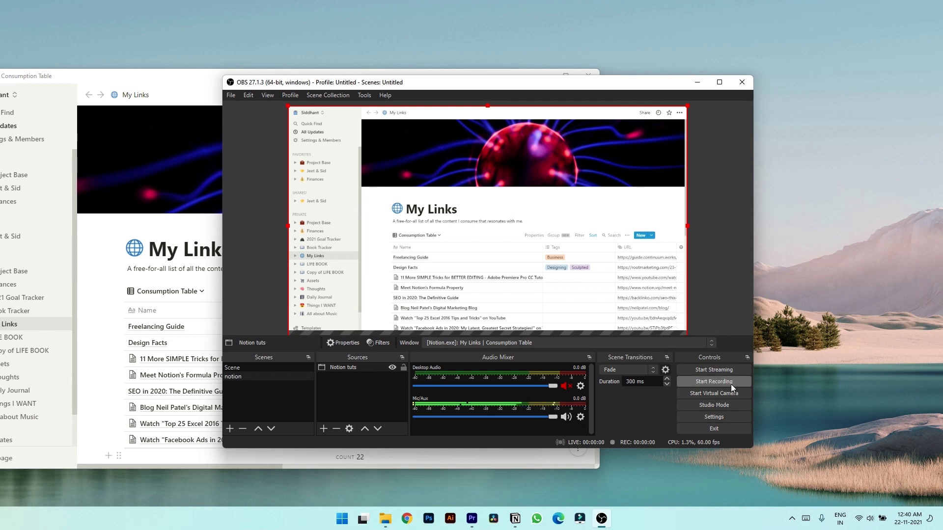
Step: Look through the Edit menu, then open the File menu
{"action": "left_click", "coordinate": [248, 94]}
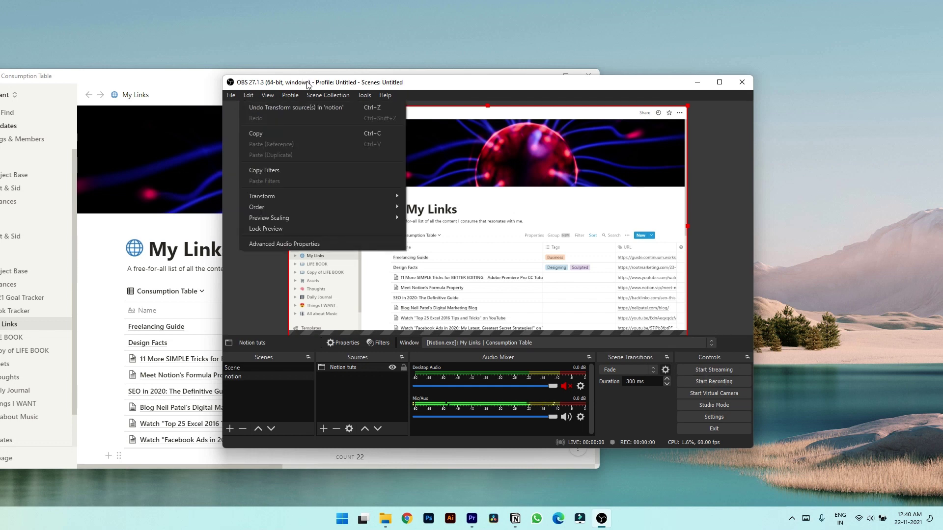
{"action": "left_click", "coordinate": [301, 84]}
{"action": "left_click", "coordinate": [234, 94]}
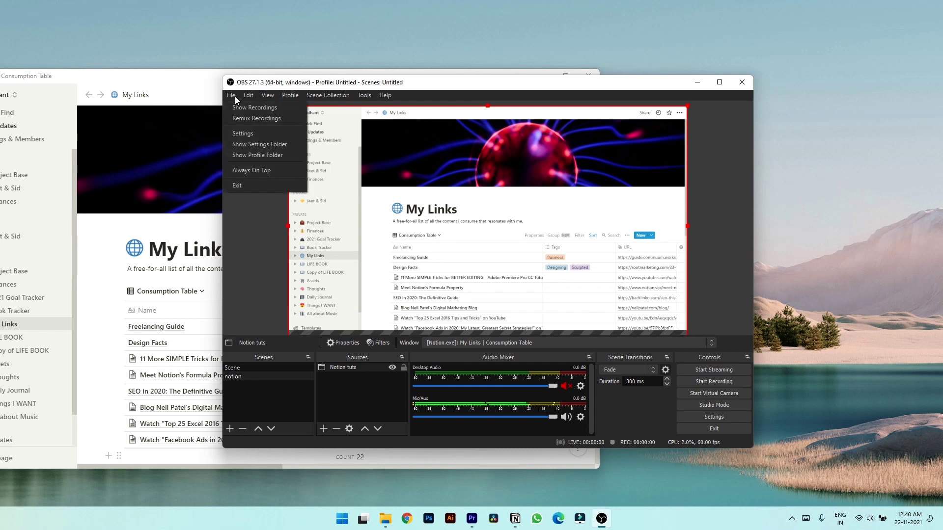
Step: View the saved .mkv recordings in the Videos folder, then minimize it to return to OBS
{"action": "left_click", "coordinate": [238, 104]}
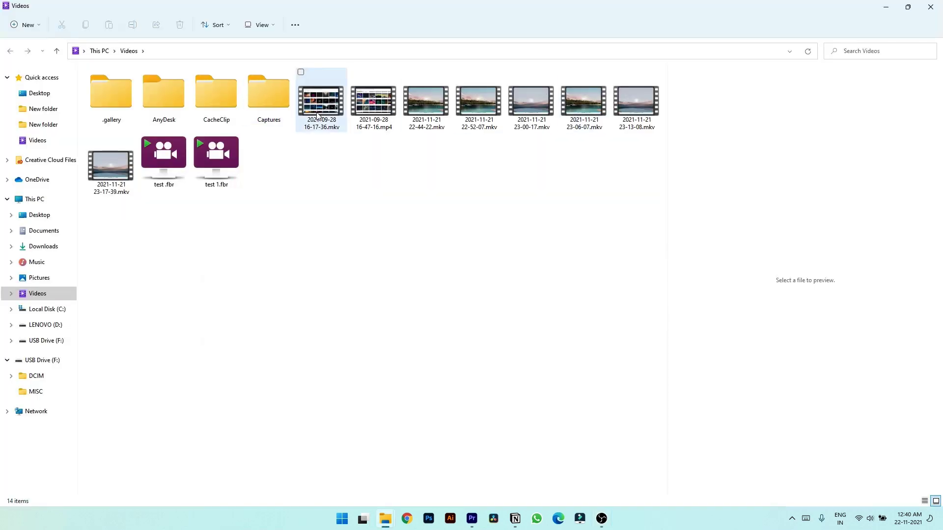
{"action": "left_click", "coordinate": [884, 10]}
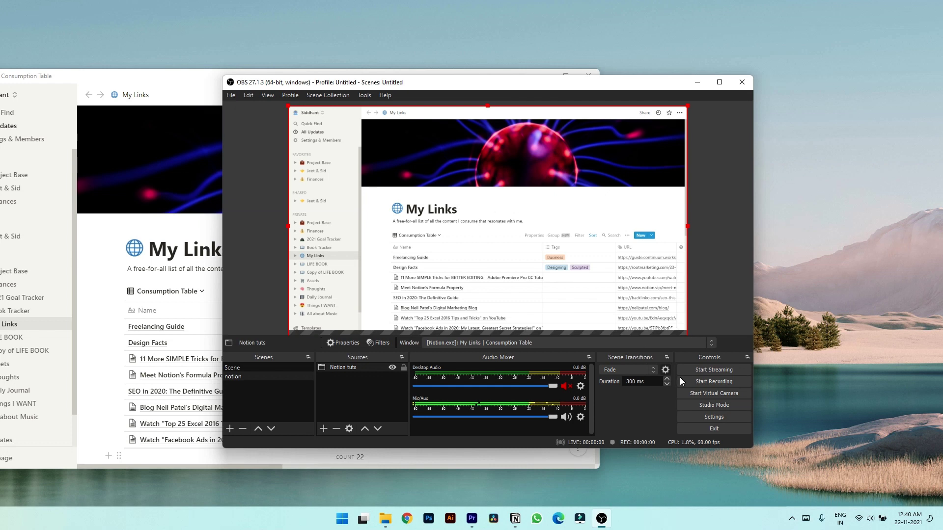
Step: Review OBS audio and video settings, keeping 1920x1080 resolution and Common FPS Values at 60
{"action": "left_click", "coordinate": [714, 417]}
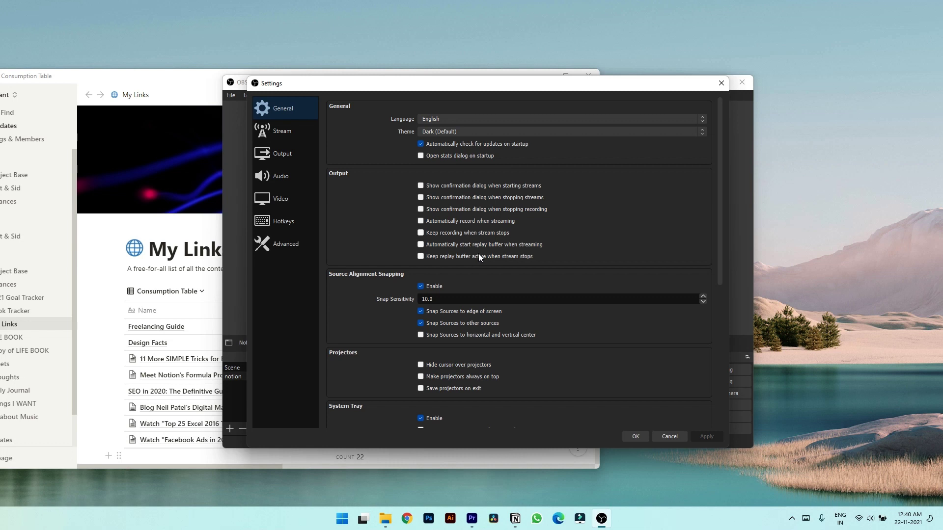
{"action": "left_click", "coordinate": [297, 177]}
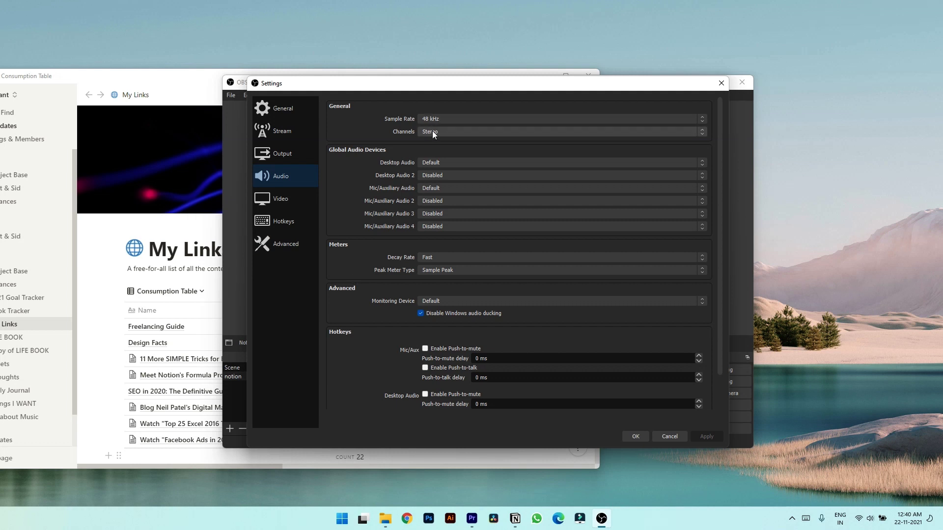
{"action": "left_click", "coordinate": [295, 199]}
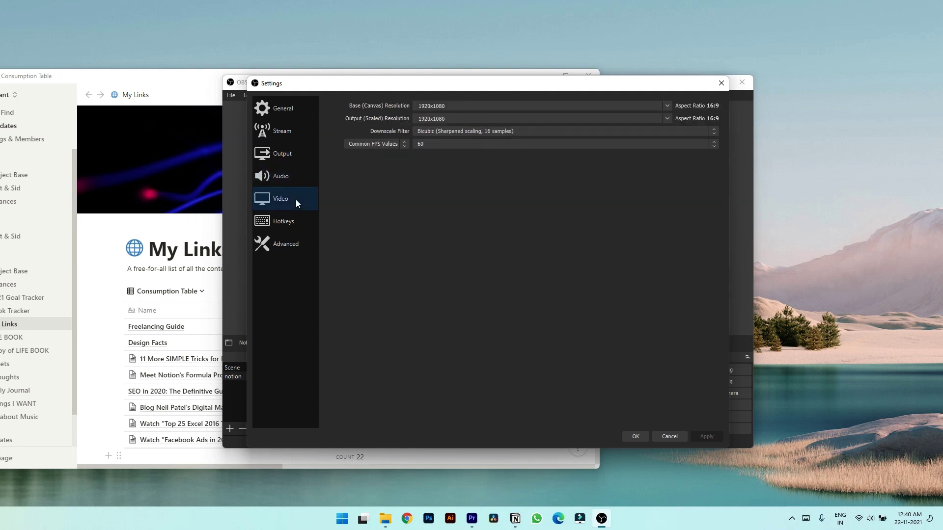
{"action": "left_click", "coordinate": [432, 143]}
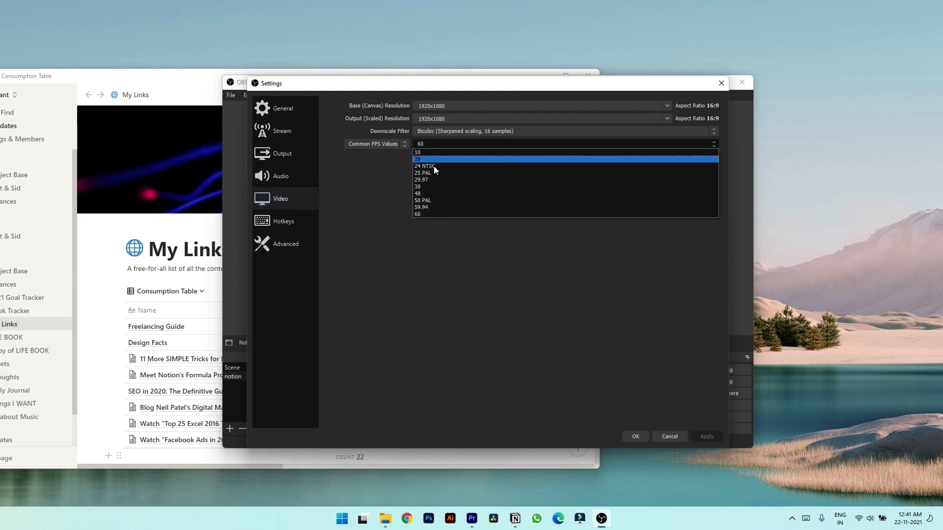
{"action": "left_click", "coordinate": [432, 250]}
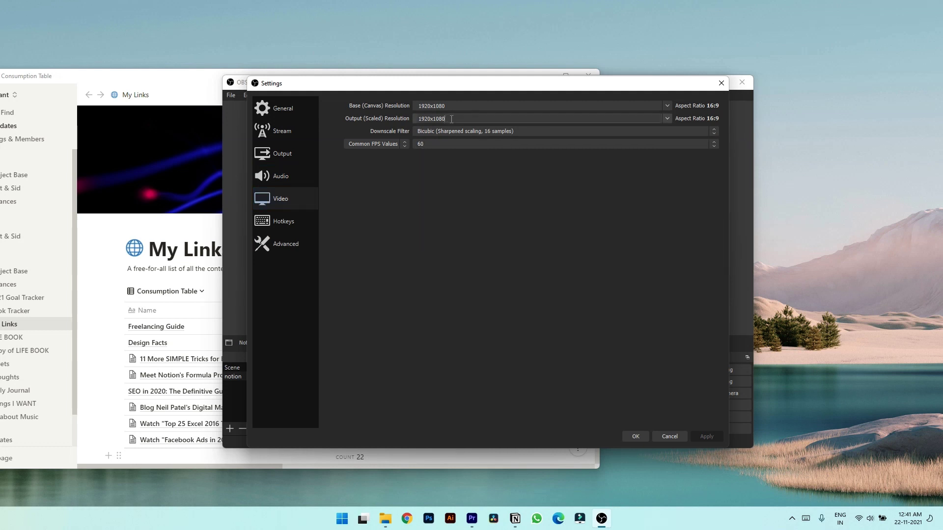